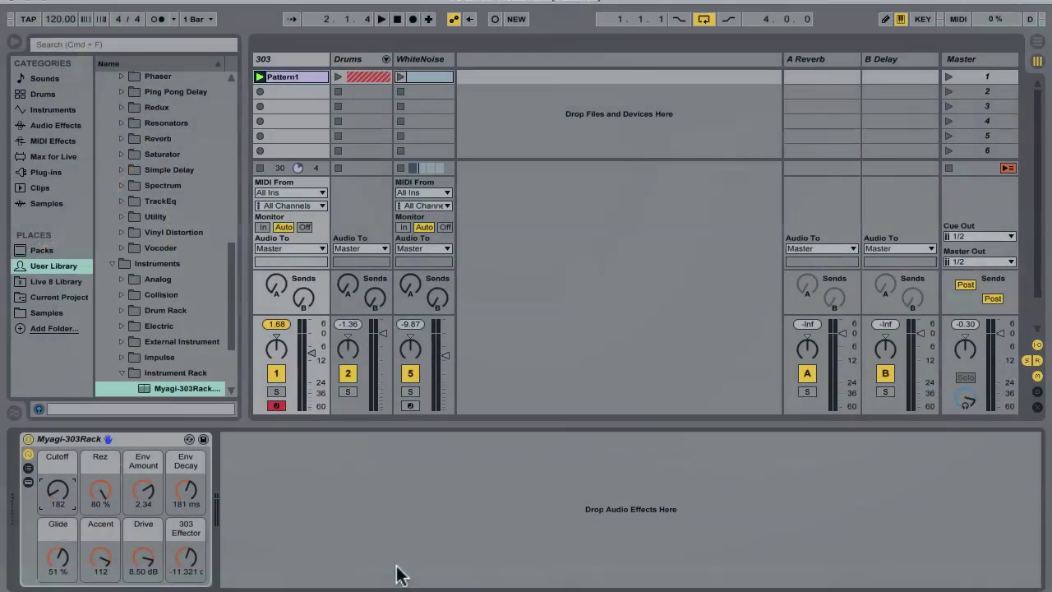
# Play the pattern while sweeping Cutoff to 343, 303 Effector to -13.84 dB and Env Decay, then stop.
pyautogui.click(396, 573)
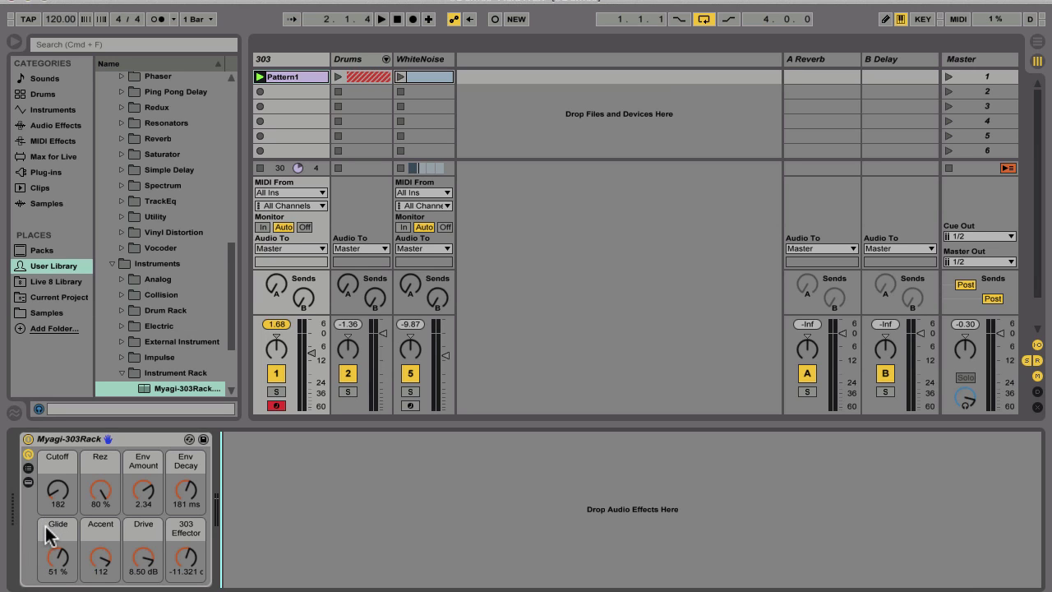
pyautogui.press('space')
pyautogui.moveTo(58, 490); pyautogui.dragTo(58, 460)
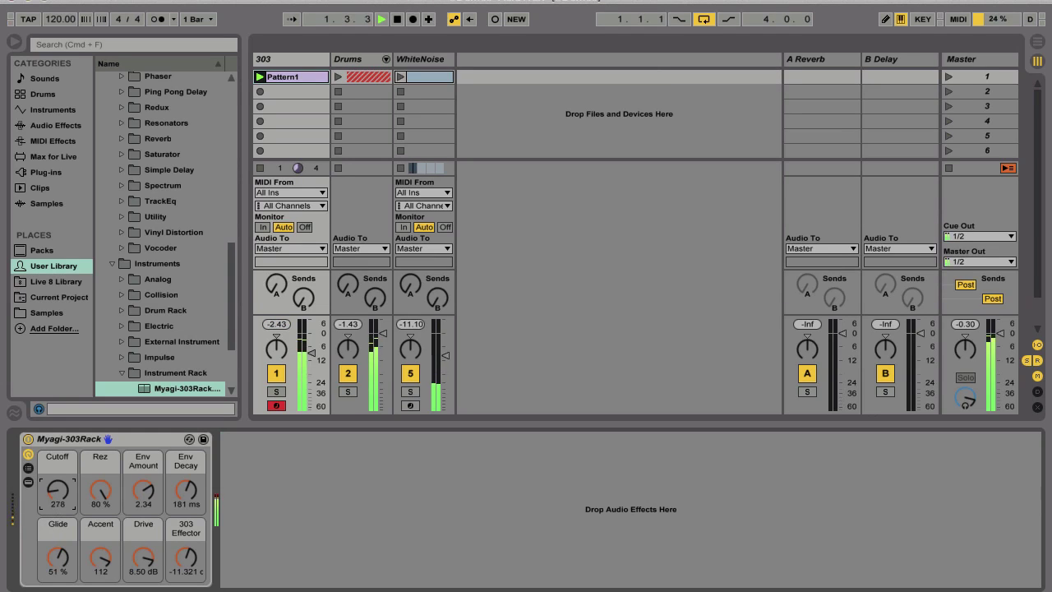
pyautogui.moveTo(186, 557); pyautogui.dragTo(186, 571)
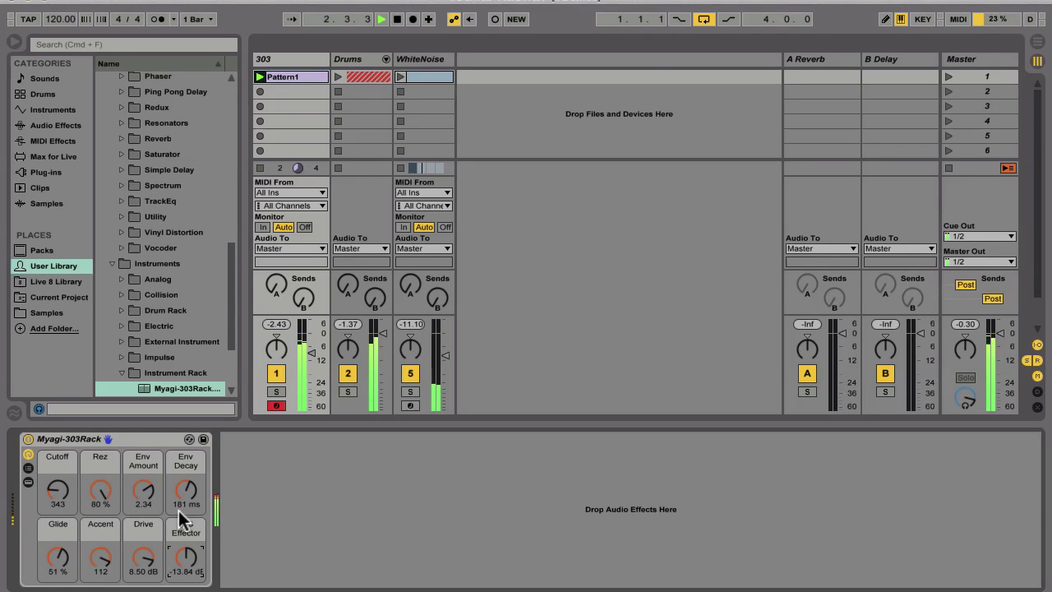
pyautogui.moveTo(185, 491)
pyautogui.mouseDown()
pyautogui.moveTo(186, 464)
pyautogui.moveTo(144, 473)
pyautogui.moveTo(186, 503)
pyautogui.mouseUp()
pyautogui.moveTo(57, 490); pyautogui.dragTo(58, 509)
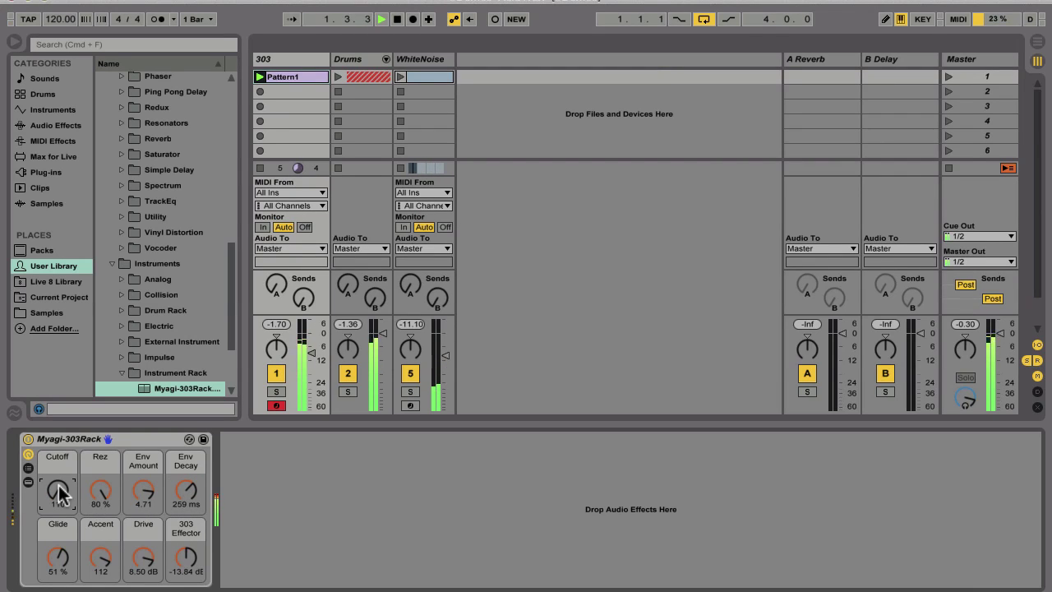
pyautogui.press('space')
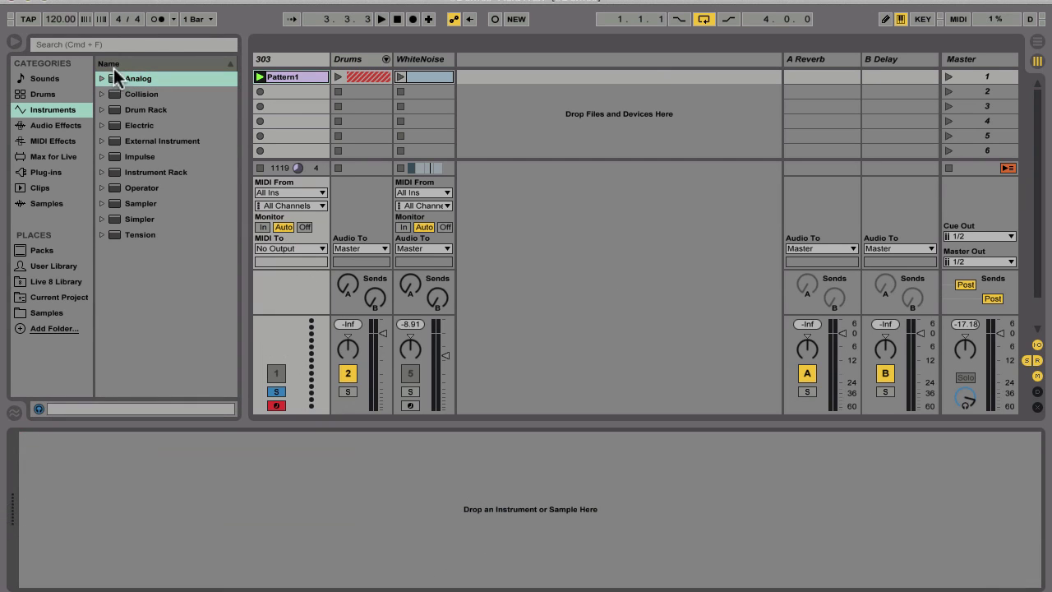
# Load Analog onto the 303 track with Osc2 off, and briefly audition the Pattern1 clip.
pyautogui.moveTo(144, 76); pyautogui.dragTo(289, 58)
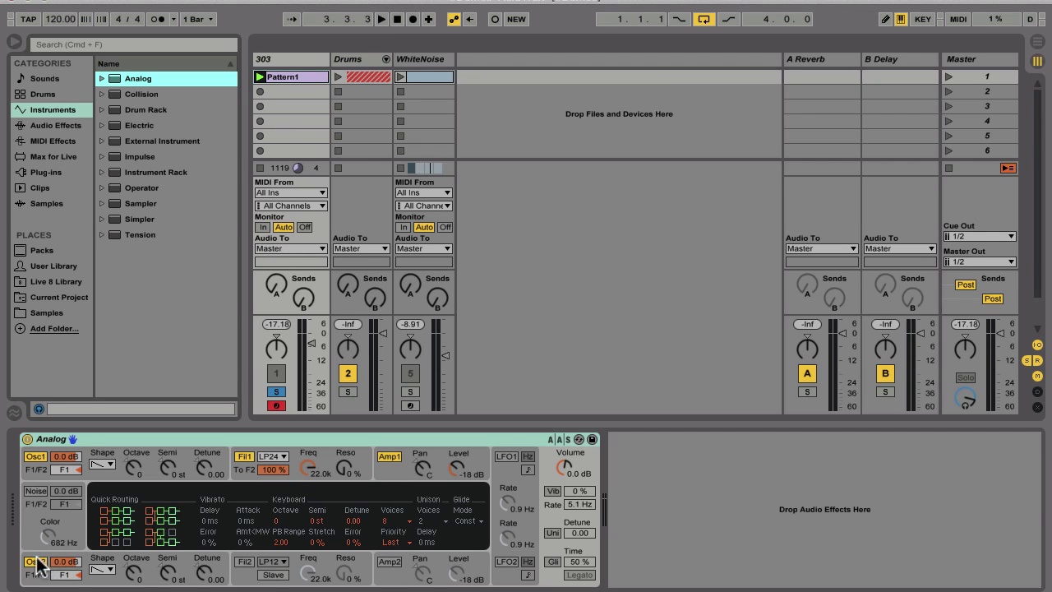
pyautogui.click(35, 561)
pyautogui.doubleClick(304, 78)
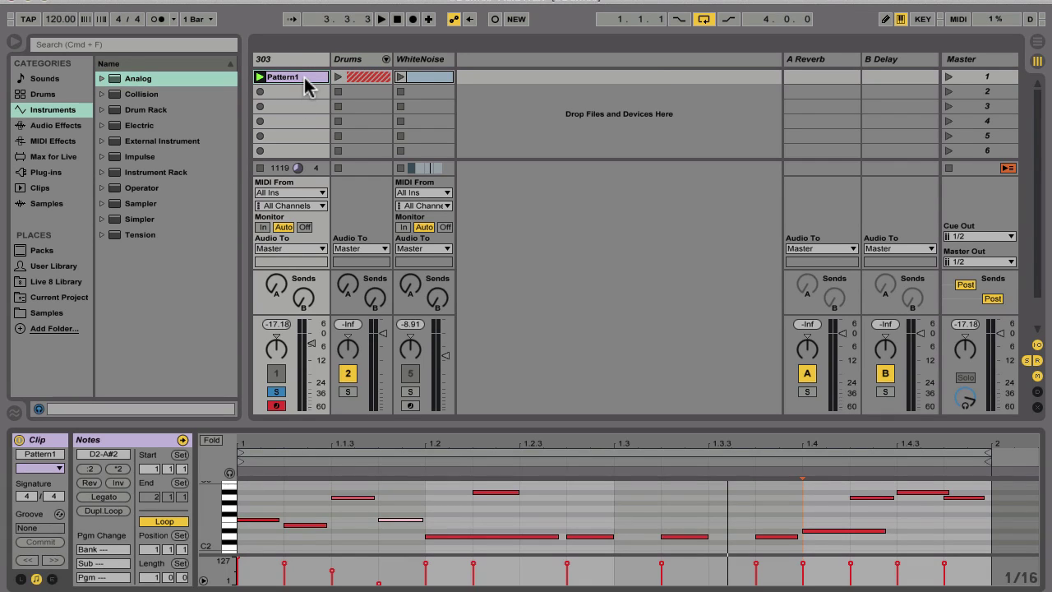
pyautogui.press('space')
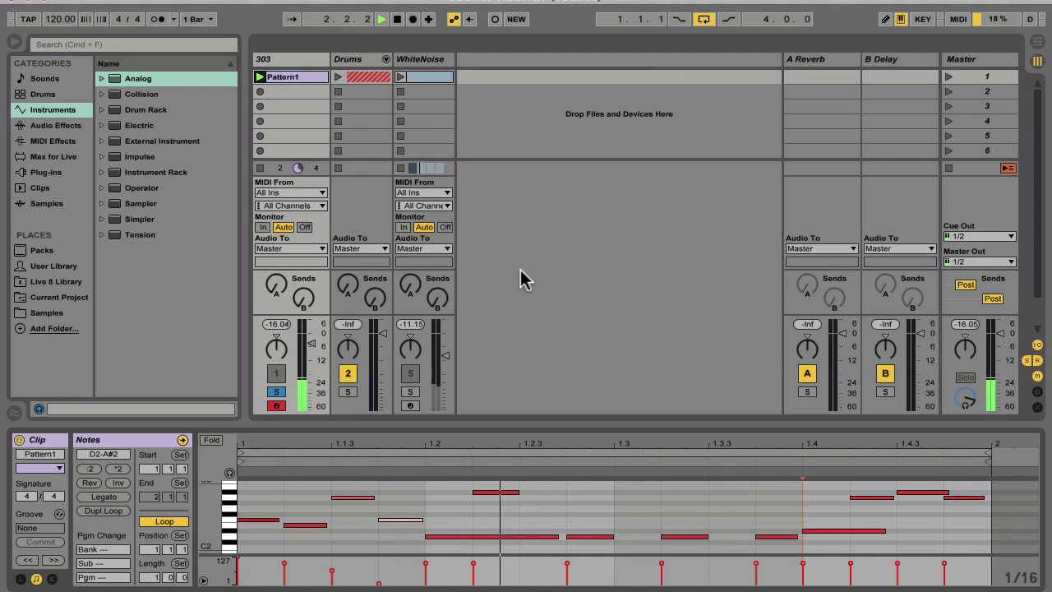
pyautogui.press('space')
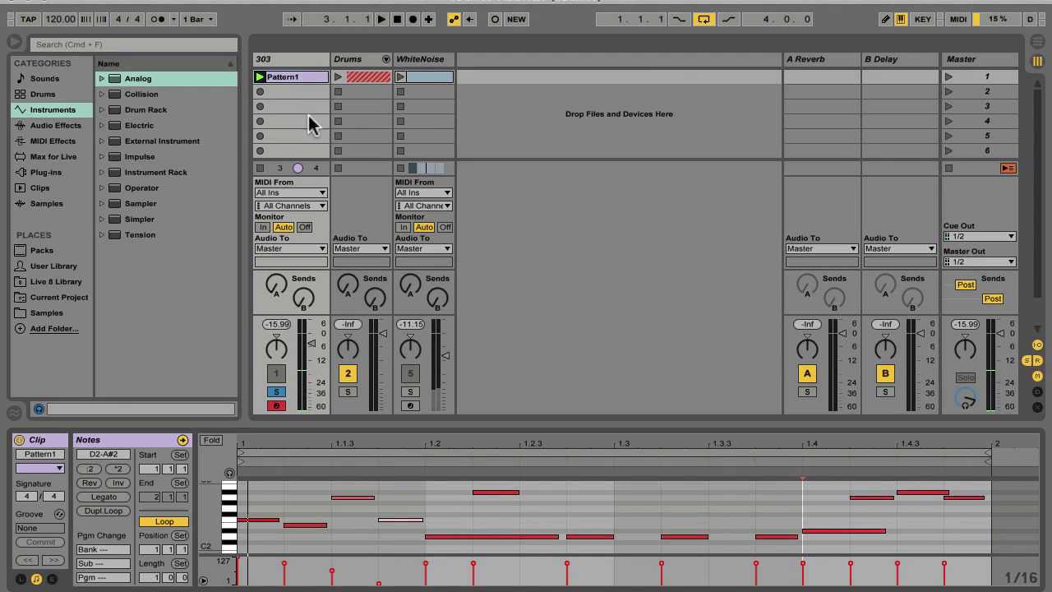
pyautogui.click(283, 64)
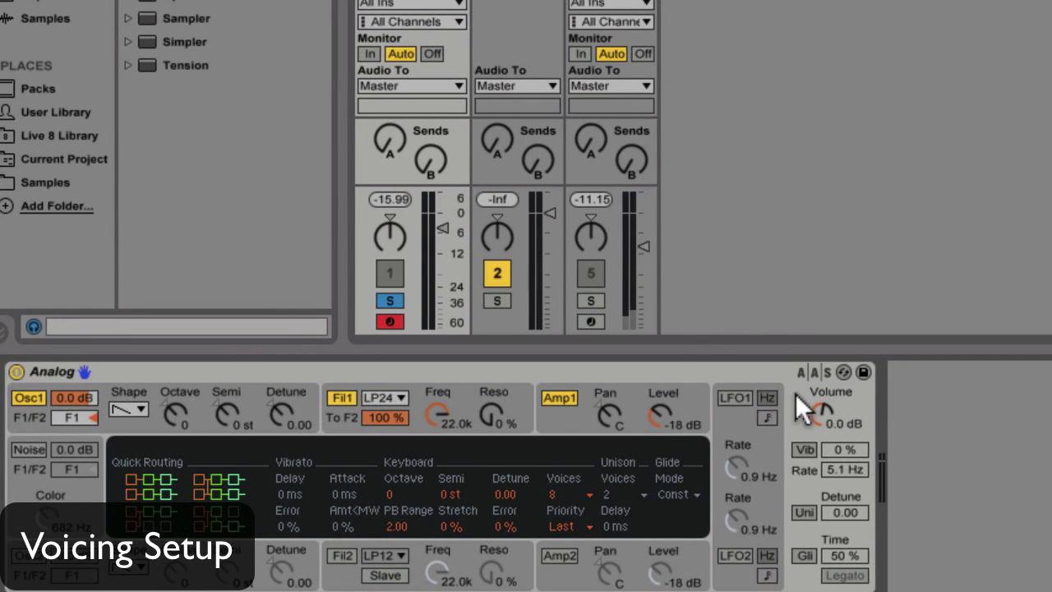
# Set Analog's voices to Mono and lower oscillator 1's octave to -2.
pyautogui.click(580, 494)
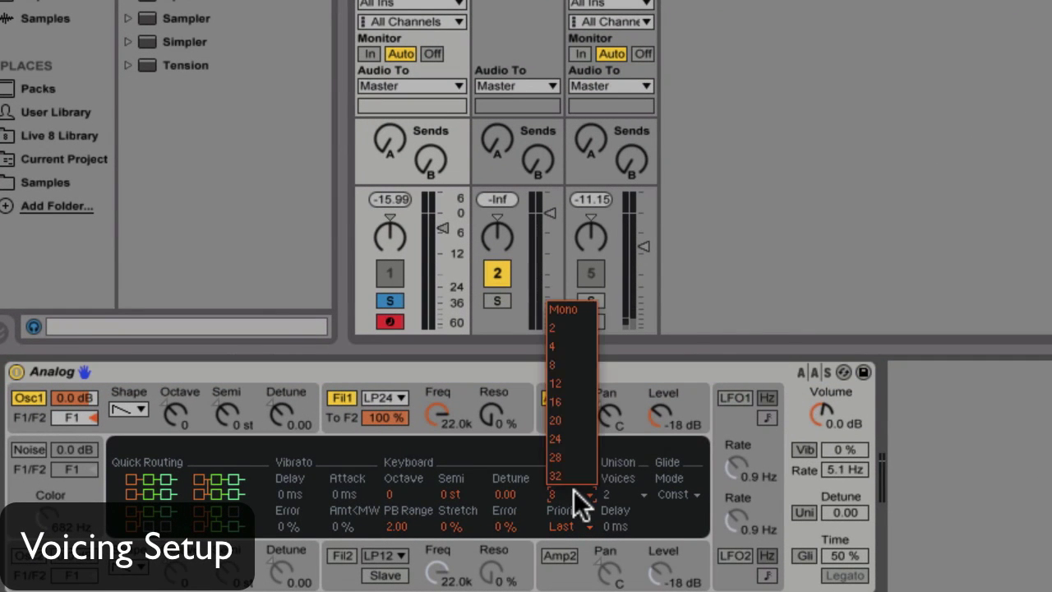
pyautogui.click(564, 310)
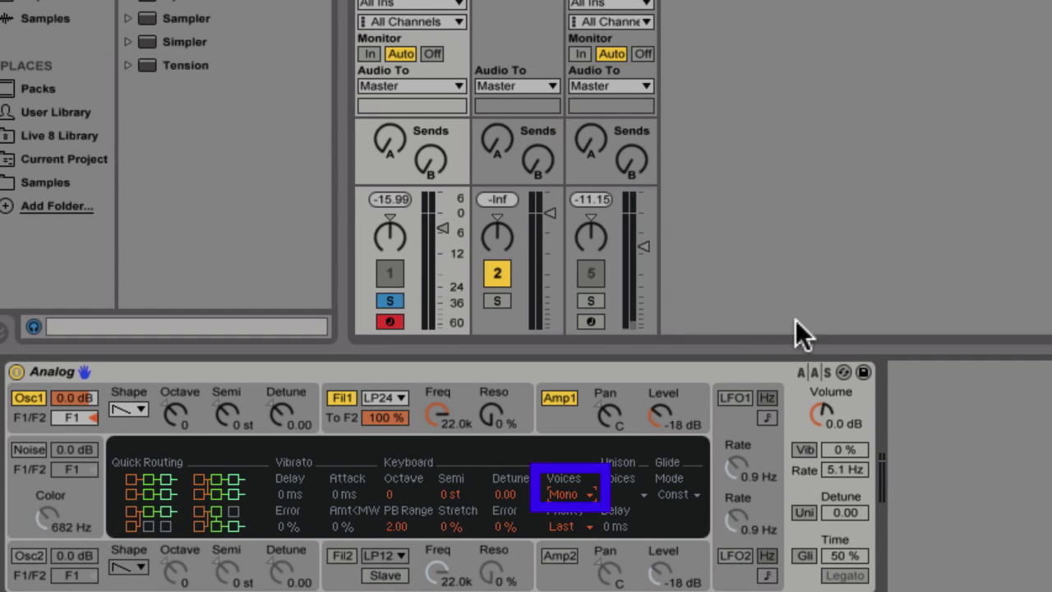
pyautogui.click(123, 408)
pyautogui.click(127, 448)
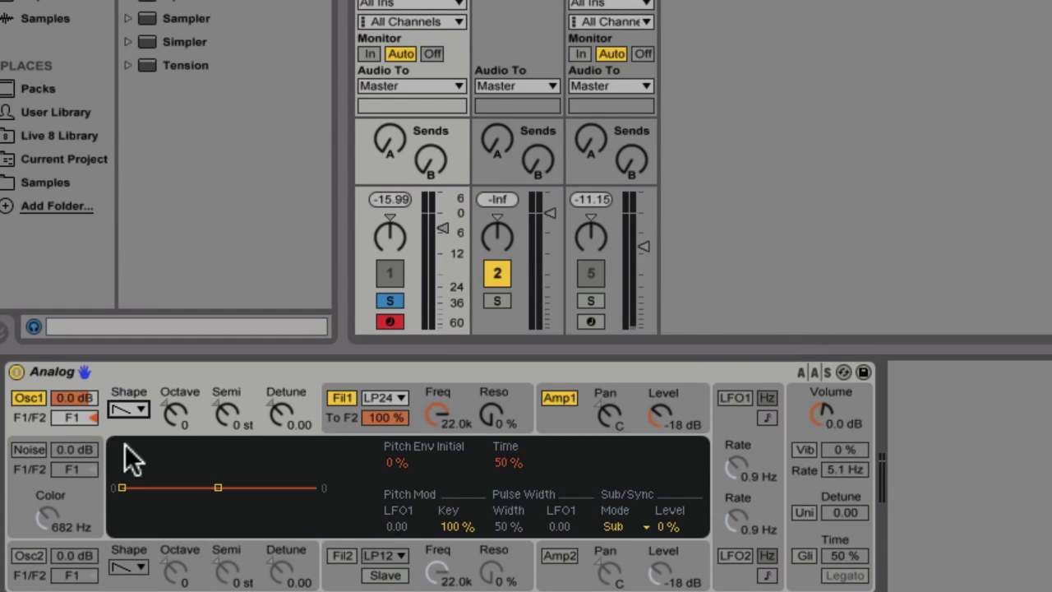
pyautogui.moveTo(199, 422); pyautogui.dragTo(200, 443)
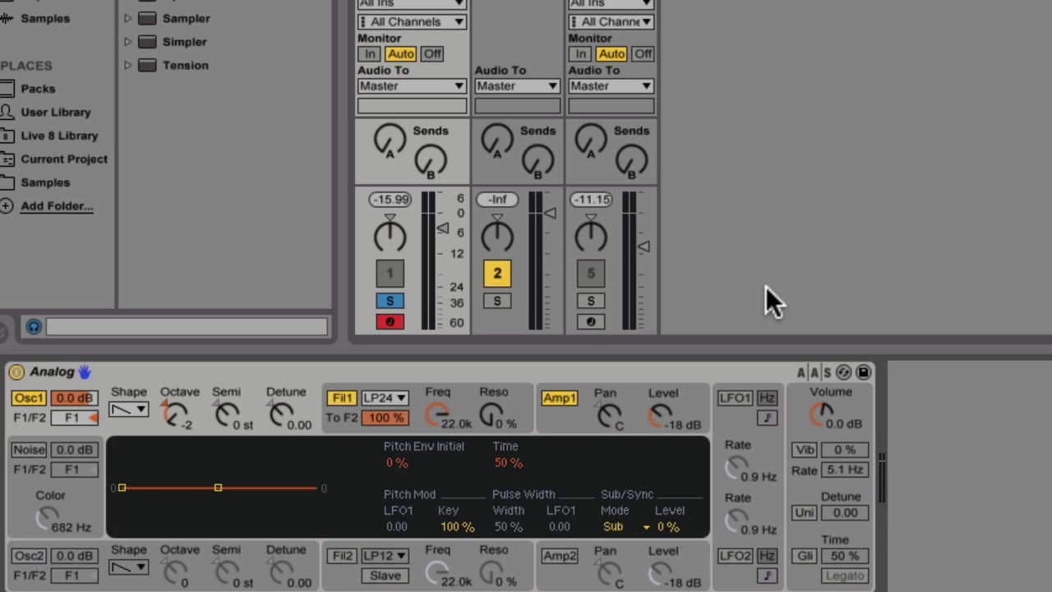
# Set the amp envelope release to 5 ms and raise its sustain level.
pyautogui.click(569, 400)
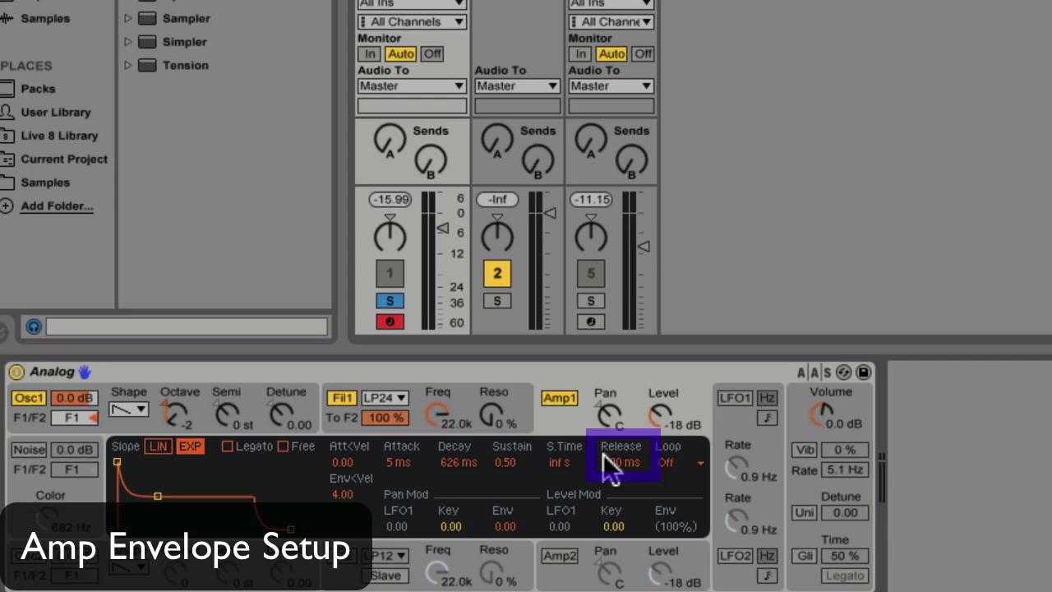
pyautogui.moveTo(611, 465); pyautogui.dragTo(611, 493)
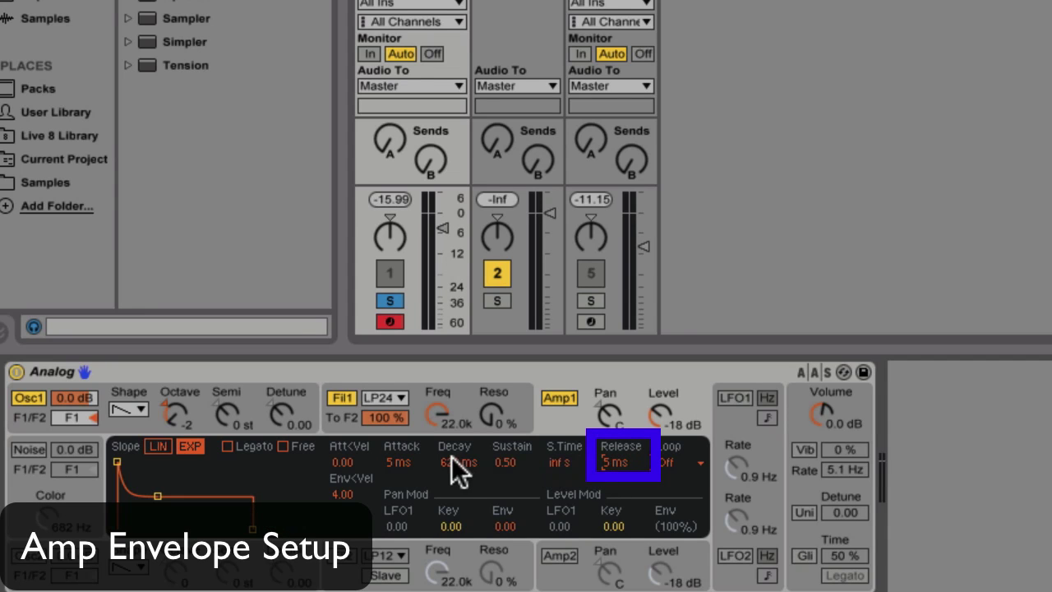
pyautogui.moveTo(501, 463); pyautogui.dragTo(501, 444)
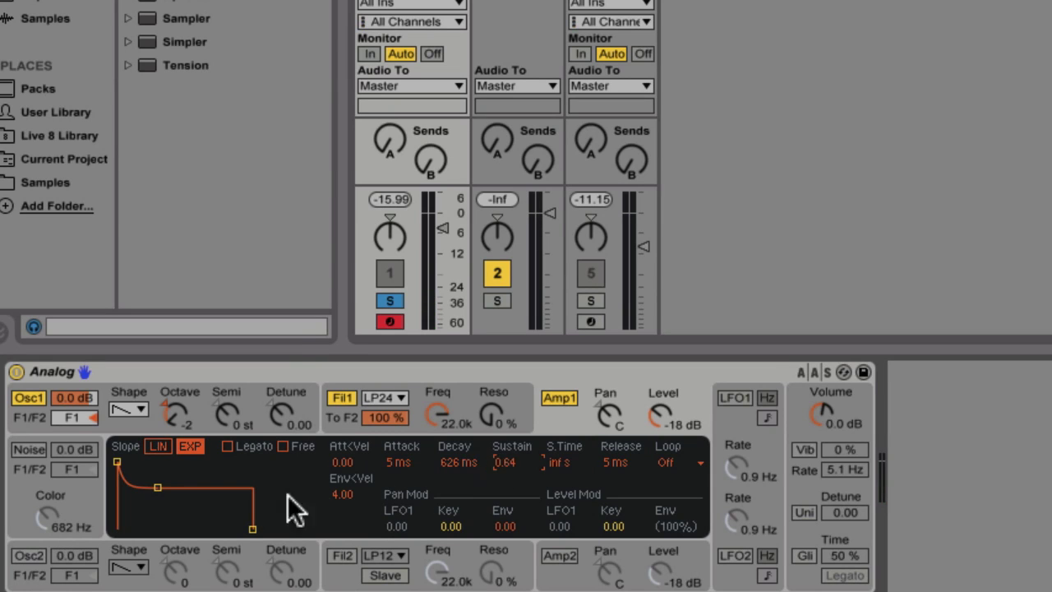
# Set the keyboard Error parameter to 10 % for analog-style pitch drift.
pyautogui.click(793, 414)
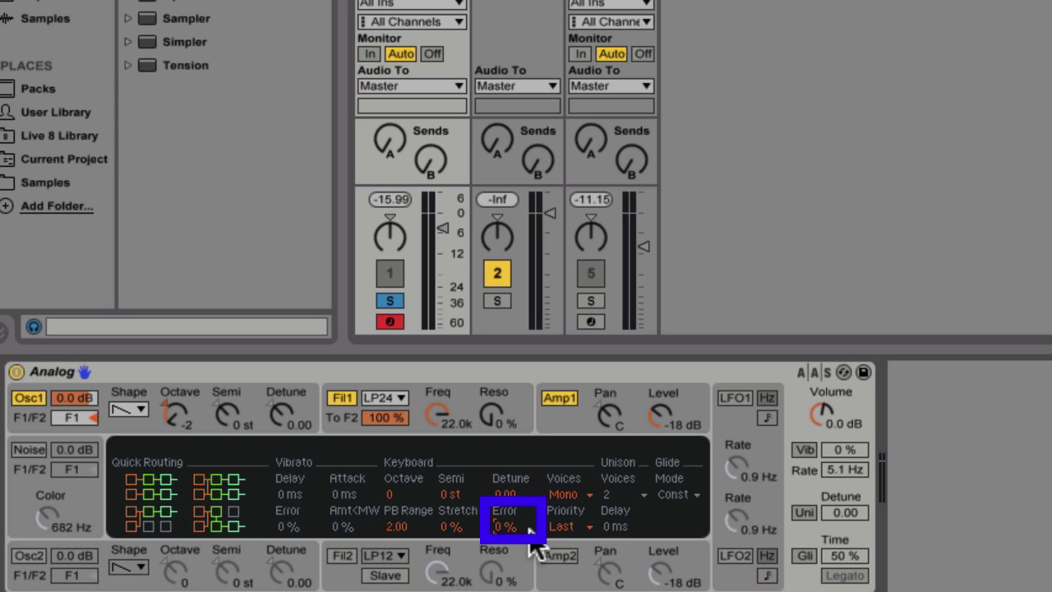
pyautogui.write('10')
pyautogui.press('Return')
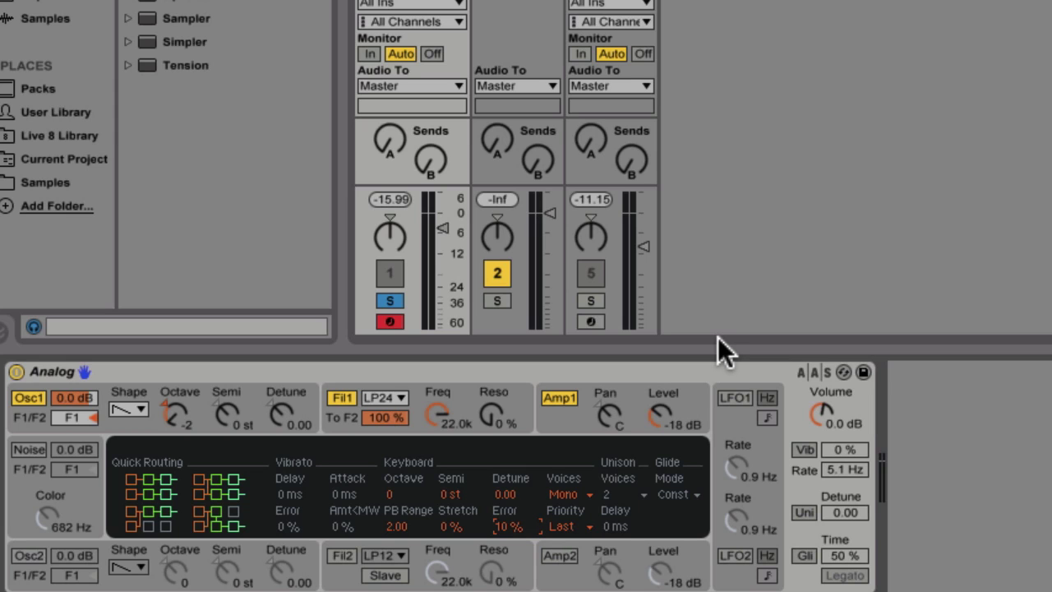
# Show filter 1's envelope and set its type to Low-pass 24dB/oct.
pyautogui.click(345, 419)
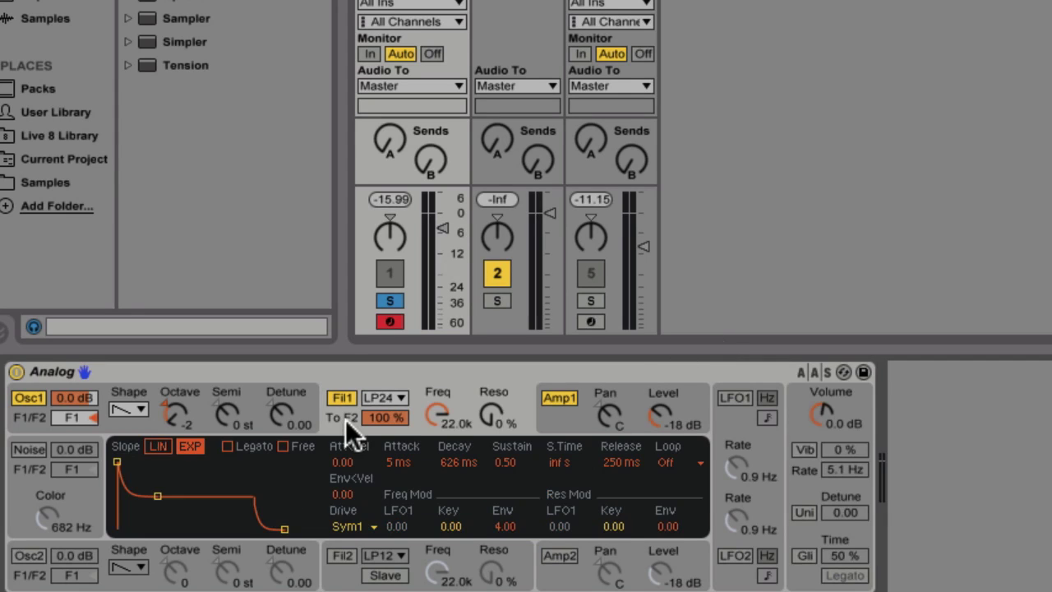
pyautogui.click(390, 398)
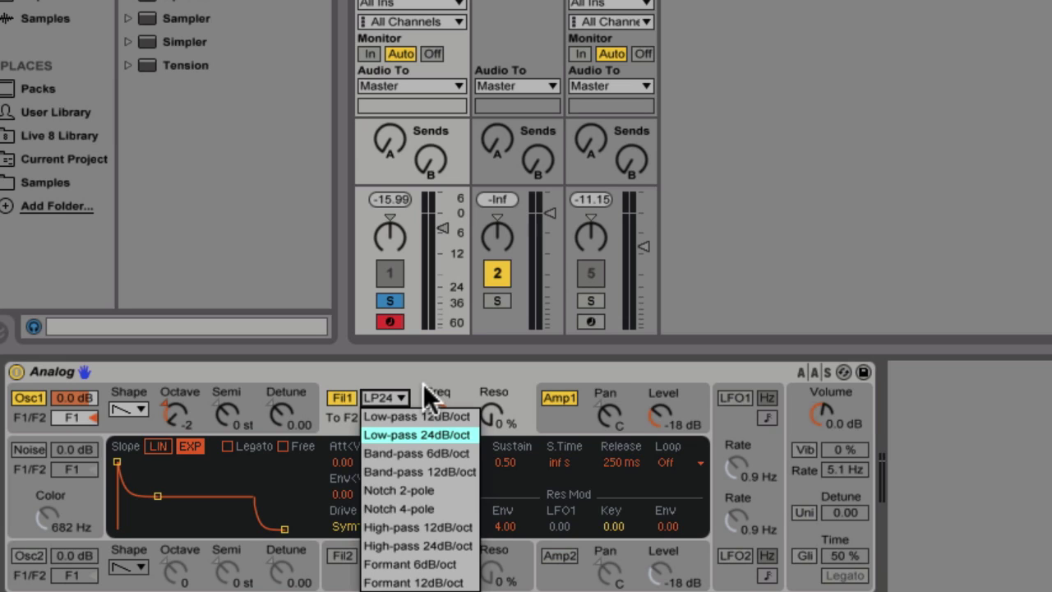
pyautogui.click(400, 432)
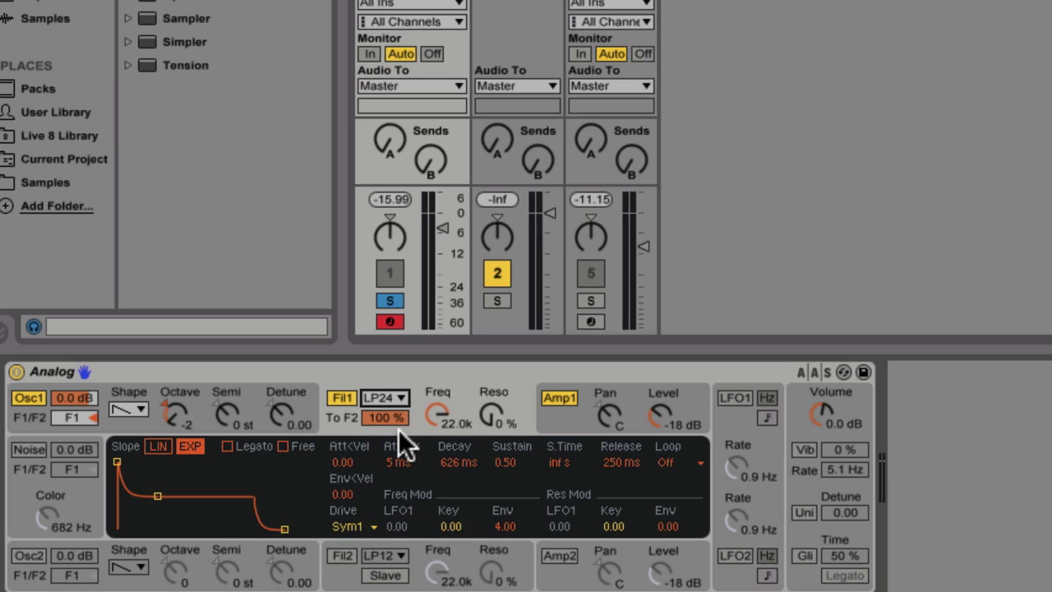
# Turn on the noise generator at -35 dB with Color raised to 22.0 kHz.
pyautogui.click(31, 449)
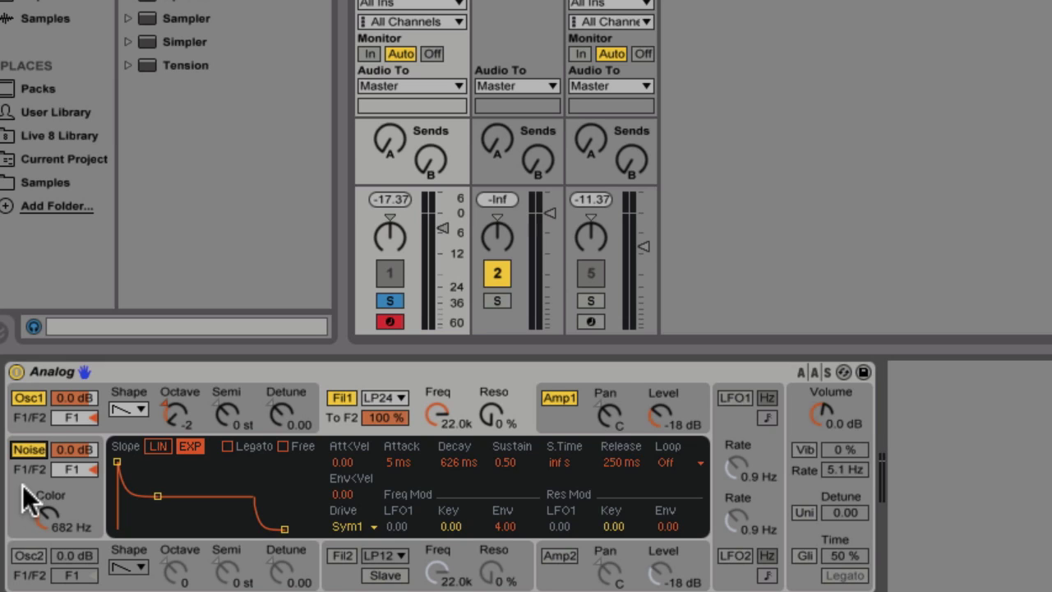
pyautogui.moveTo(33, 514); pyautogui.dragTo(76, 485)
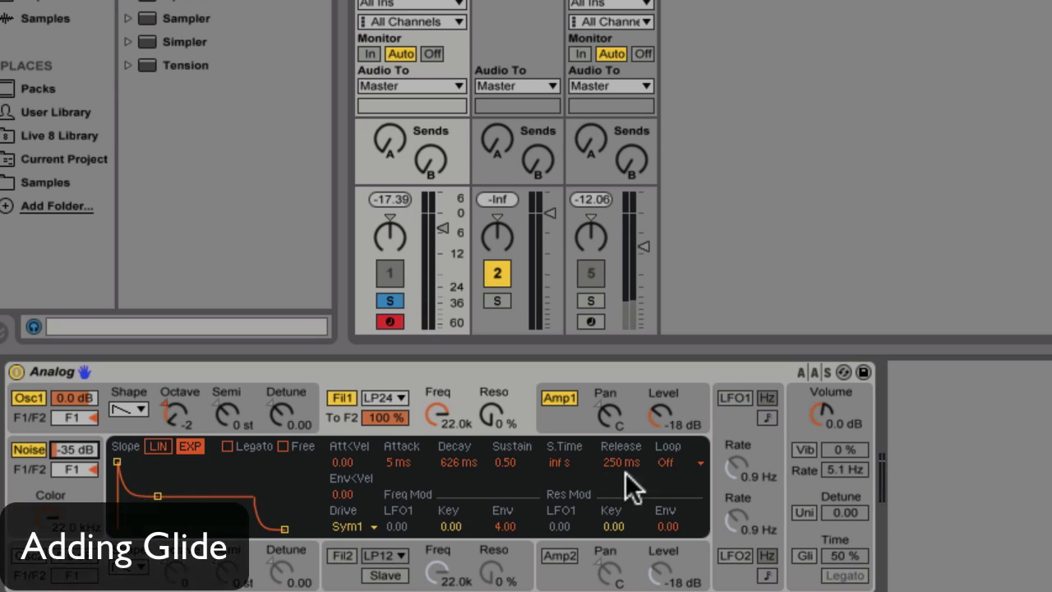
# Enable glide and switch filter 1's envelope to Legato.
pyautogui.click(804, 555)
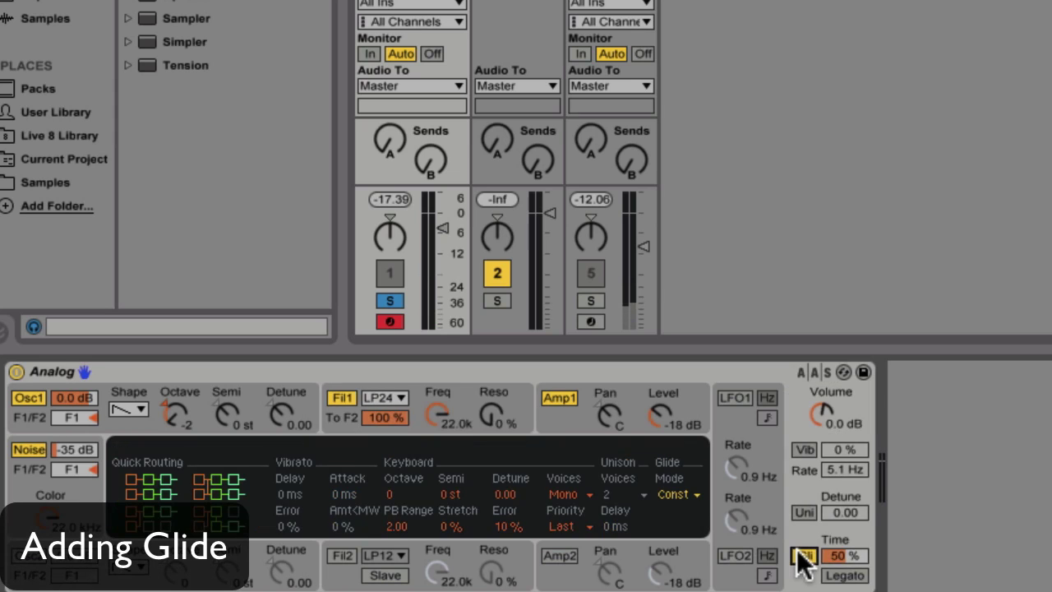
pyautogui.click(347, 424)
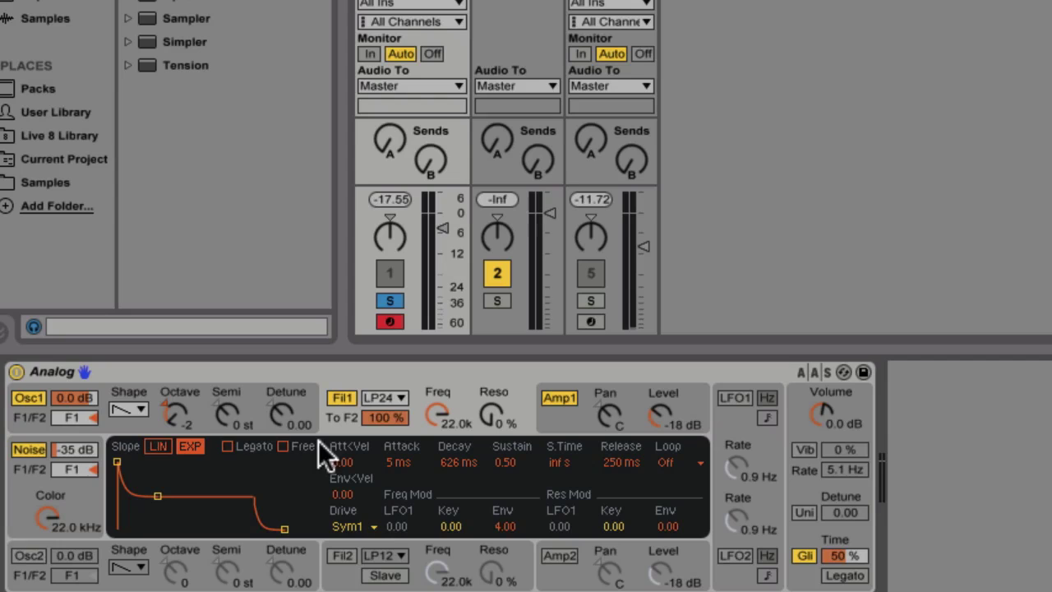
pyautogui.click(228, 445)
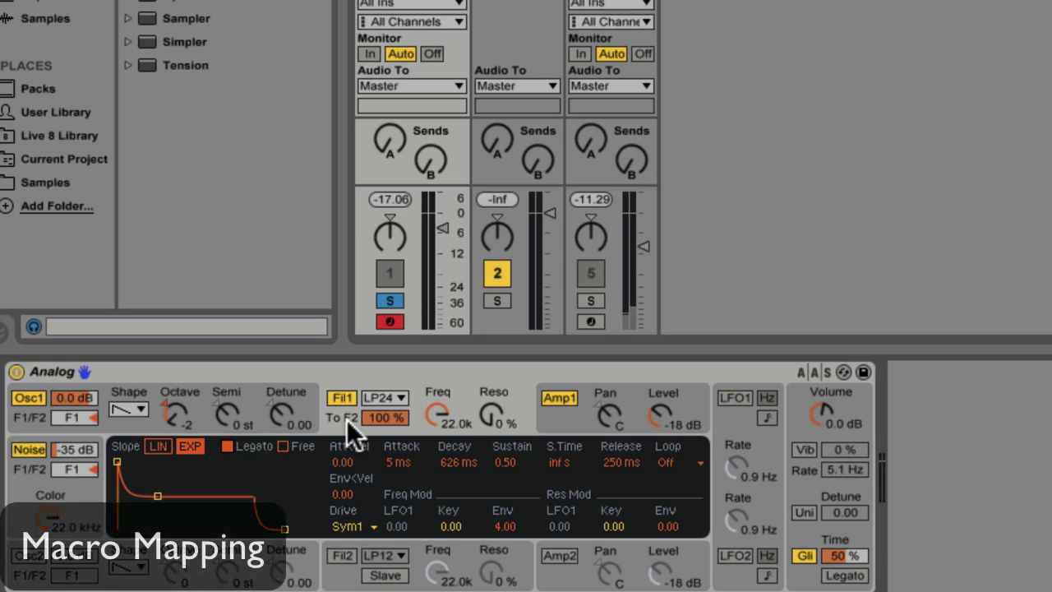
# Wrap the Analog synth in an Instrument Rack and show its eight macro knobs.
pyautogui.click(375, 379)
pyautogui.rightClick(374, 369)
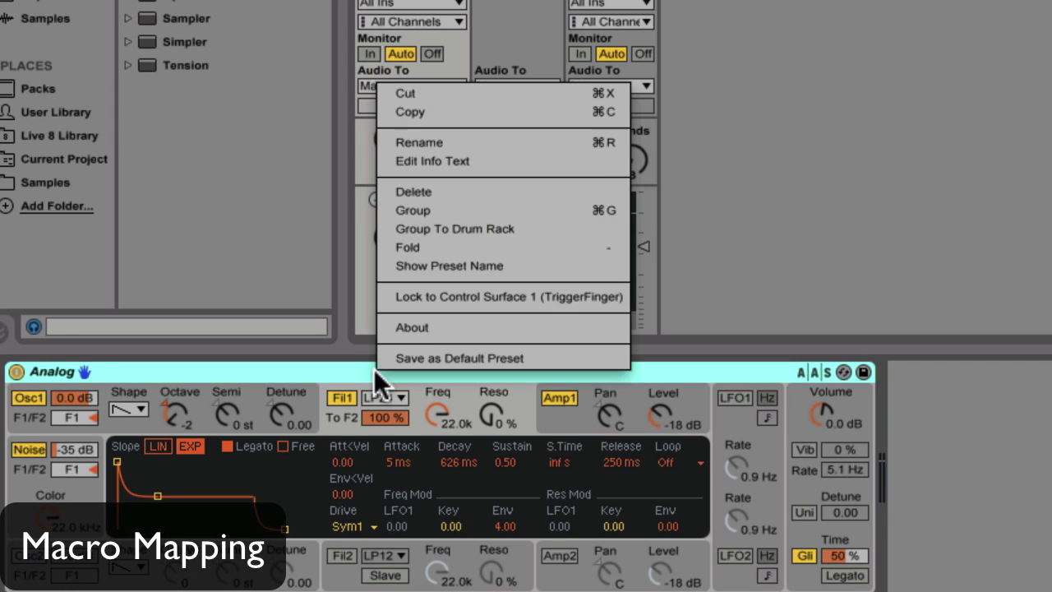
pyautogui.click(444, 211)
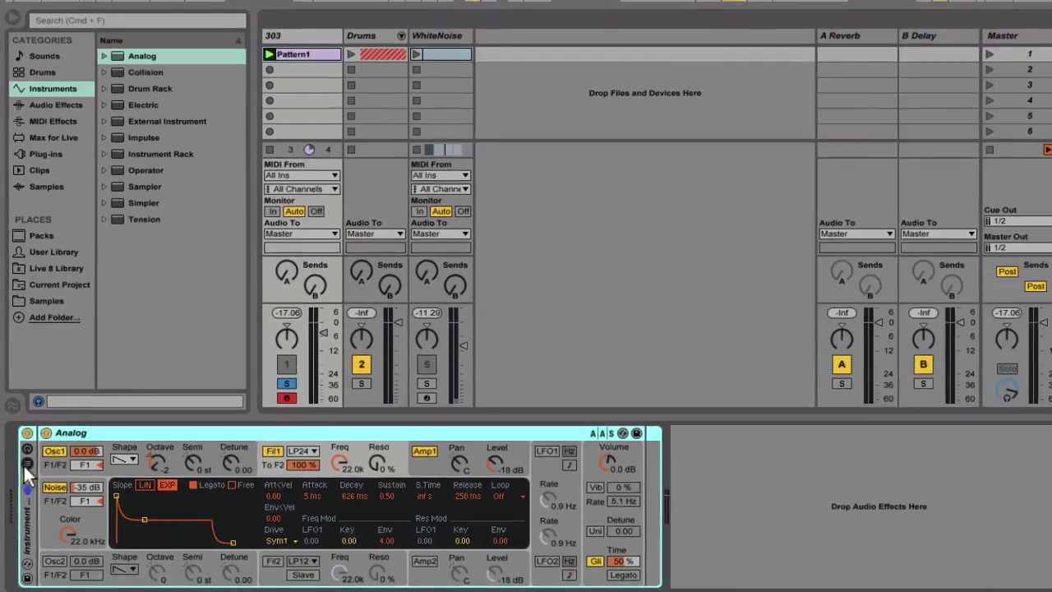
pyautogui.click(16, 415)
pyautogui.click(17, 415)
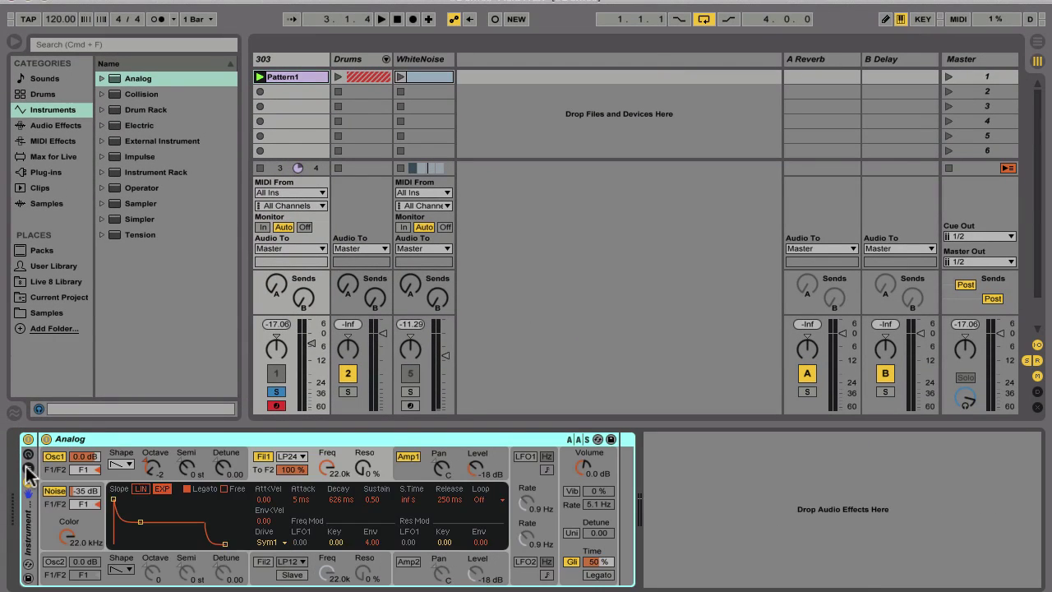
pyautogui.click(28, 471)
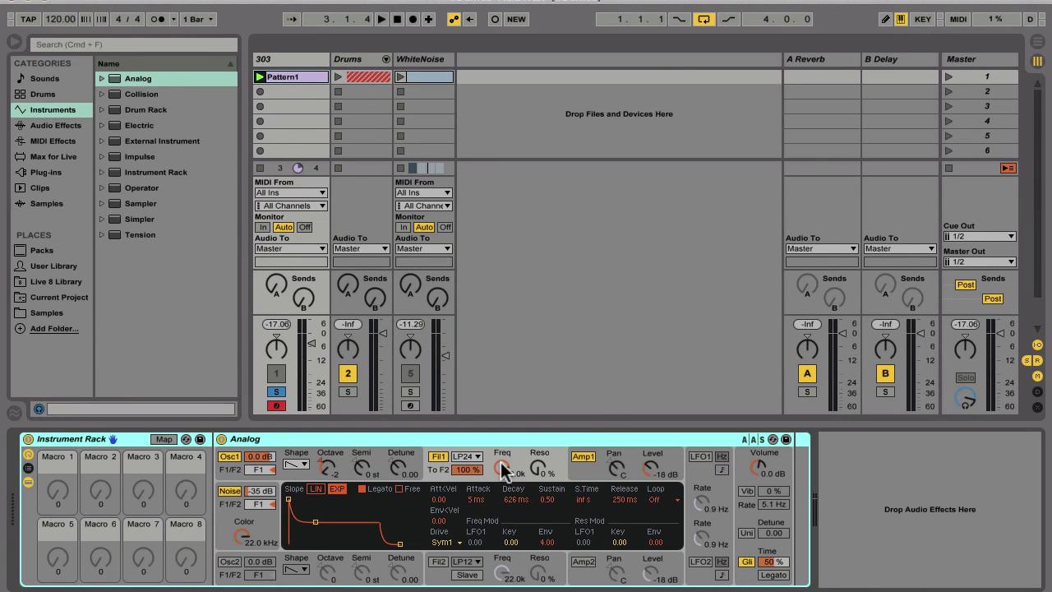
# Map filter 1 Freq to Macro 1 and Resonance to Macro 2, then enter Map mode.
pyautogui.rightClick(500, 462)
pyautogui.click(527, 371)
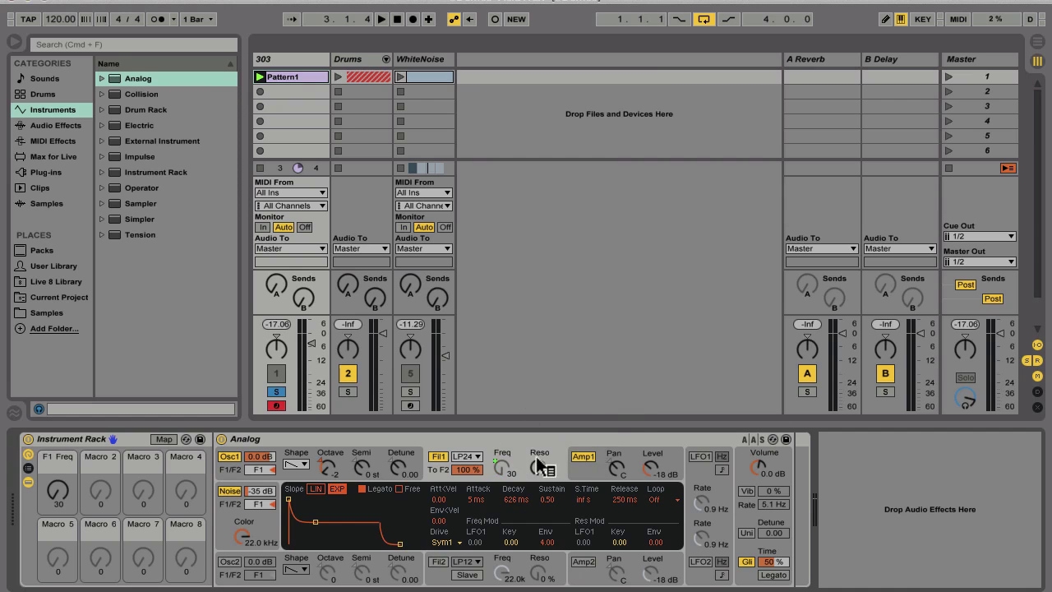
pyautogui.rightClick(538, 465)
pyautogui.click(564, 386)
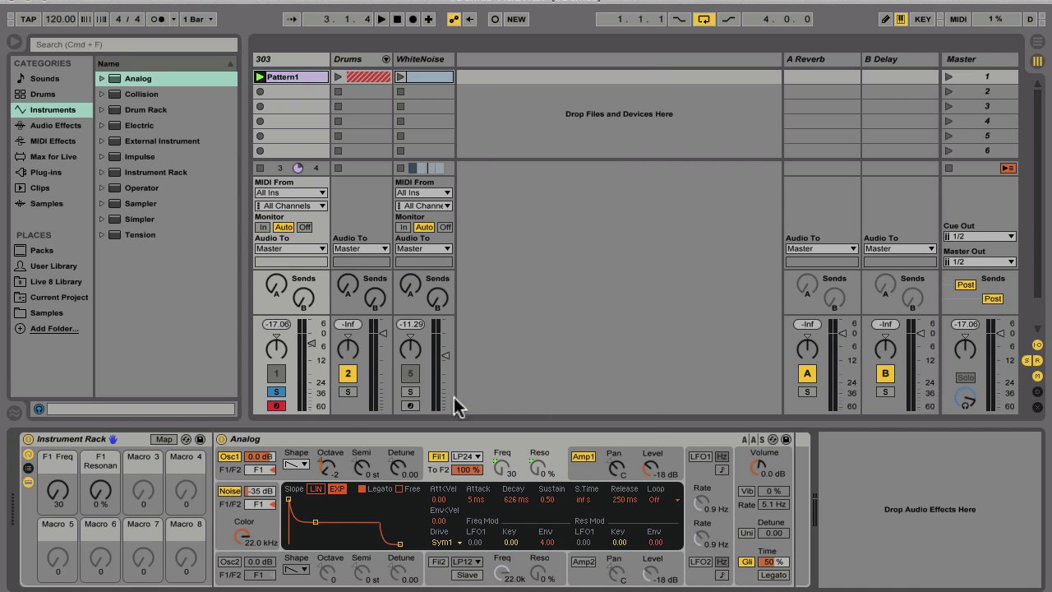
pyautogui.click(171, 439)
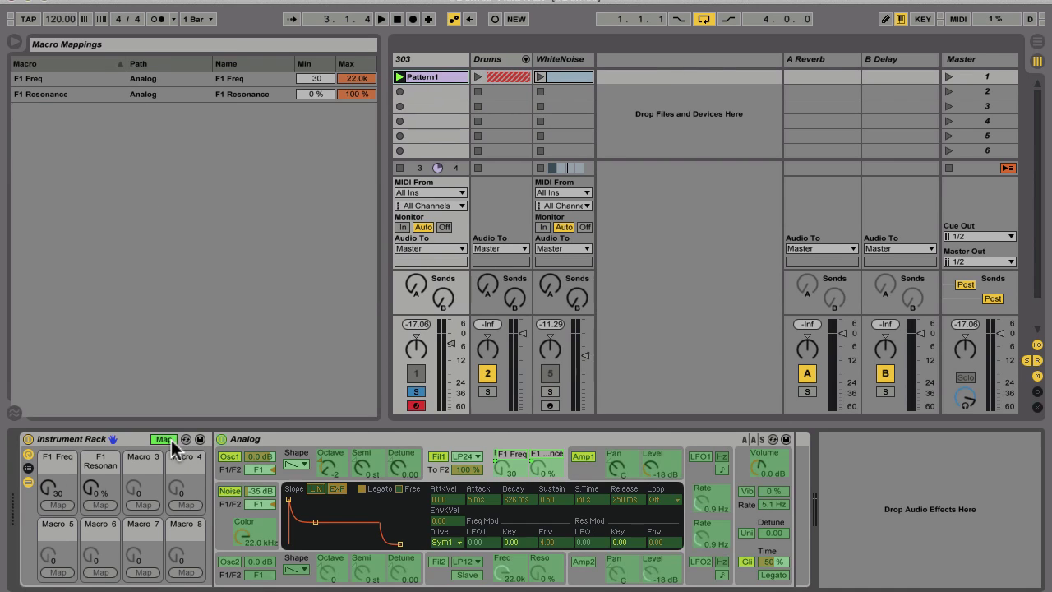
# Limit the cutoff macro's minimum to 110 and cap resonance at 80 %.
pyautogui.click(317, 79)
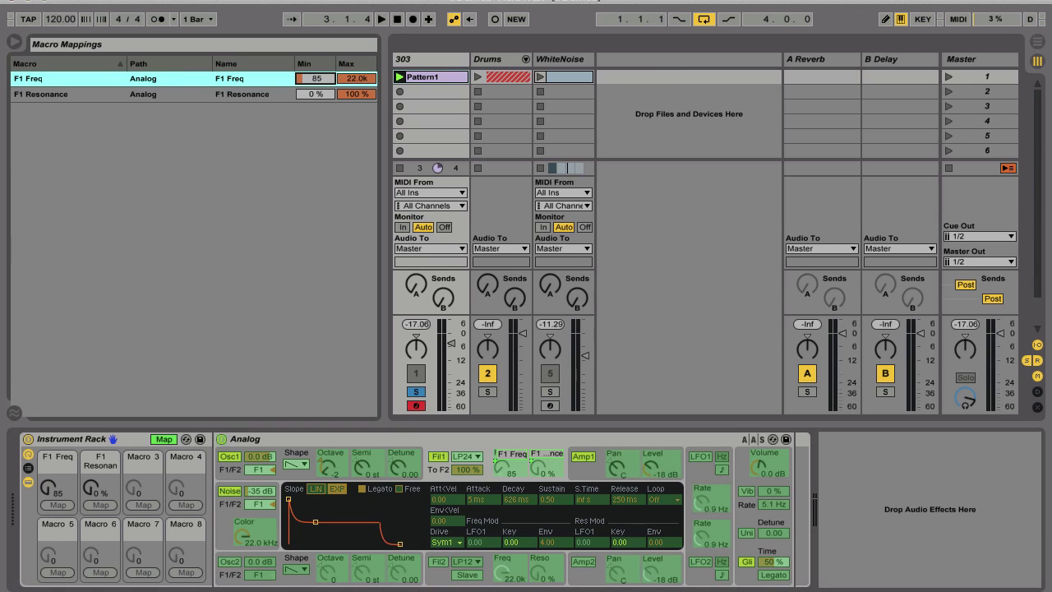
pyautogui.moveTo(315, 77); pyautogui.dragTo(316, 77)
pyautogui.click(349, 93)
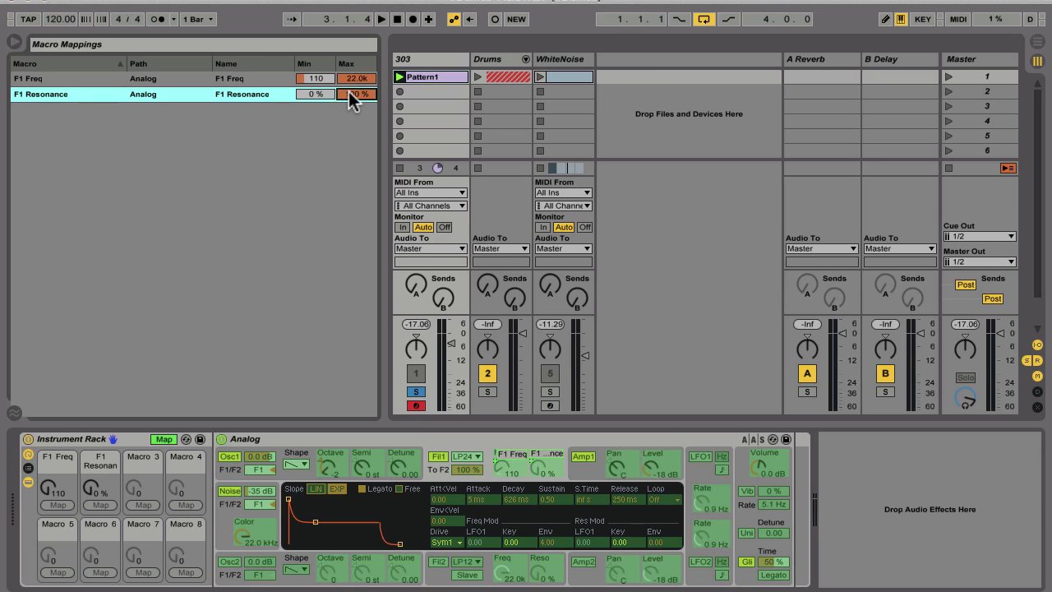
pyautogui.moveTo(348, 94); pyautogui.dragTo(348, 93)
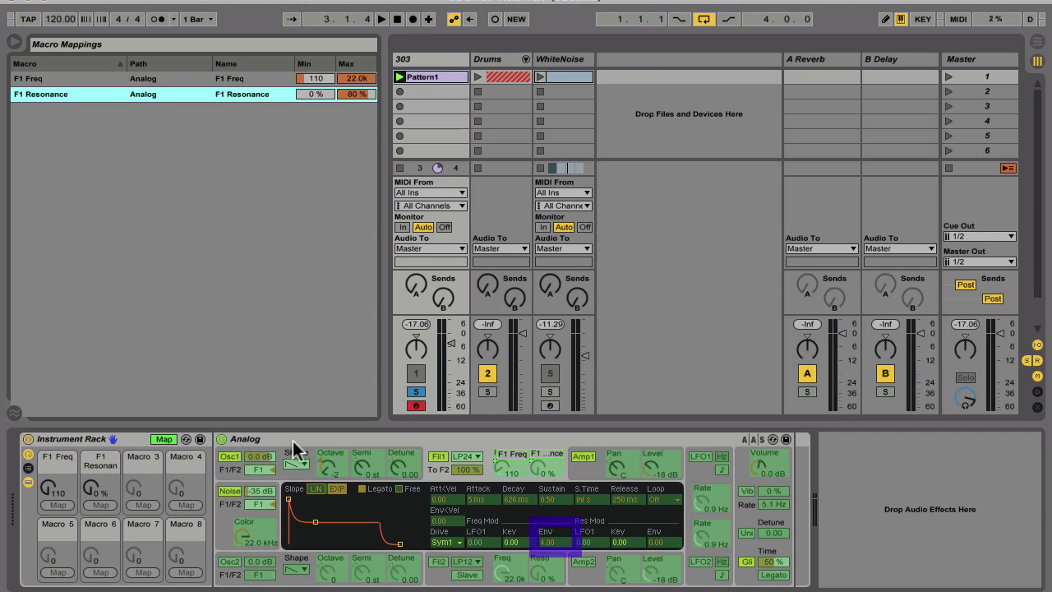
pyautogui.click(438, 468)
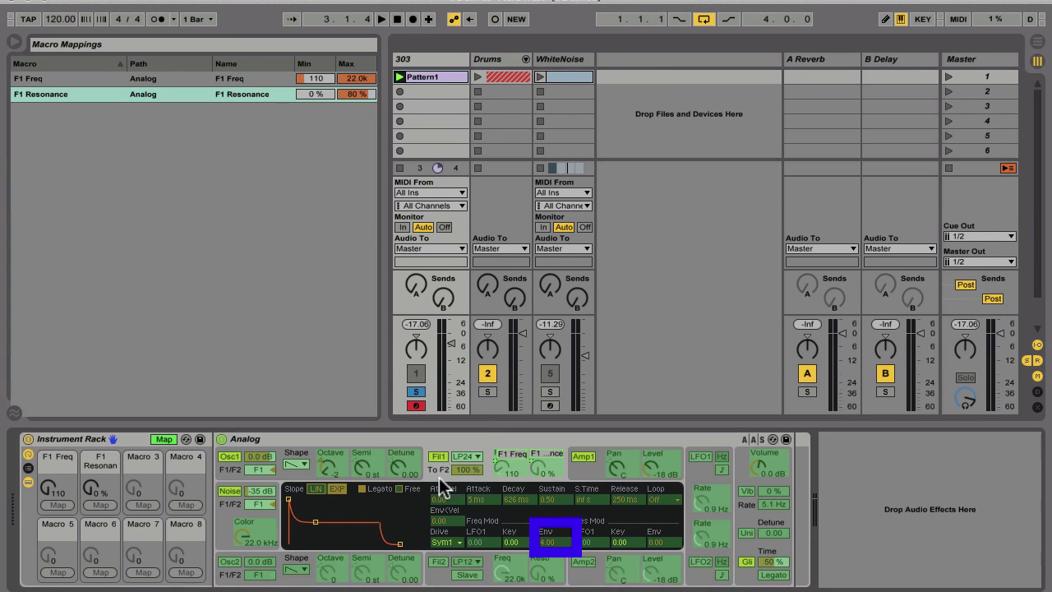
# Map filter envelope amount to Macro 3 with a 0.00–10.00 range.
pyautogui.rightClick(547, 548)
pyautogui.click(574, 471)
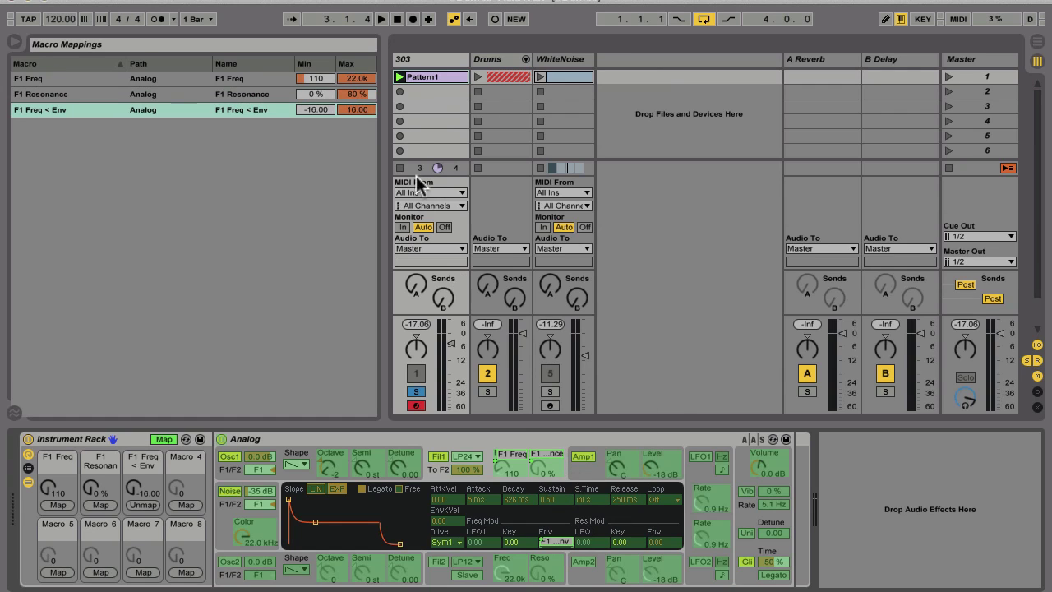
pyautogui.click(315, 109)
pyautogui.write('0')
pyautogui.press('Return')
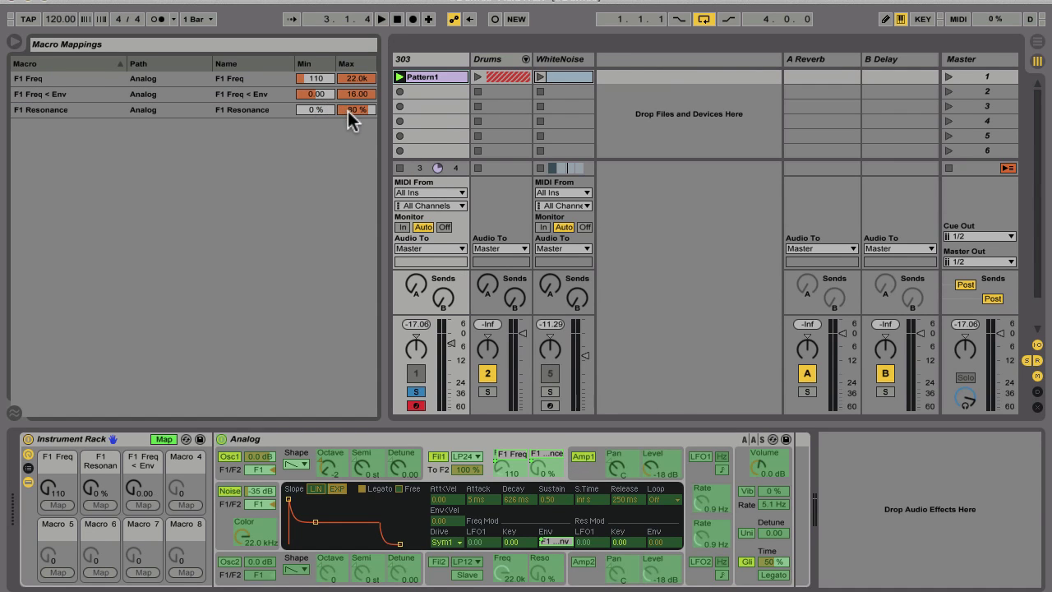
pyautogui.click(361, 94)
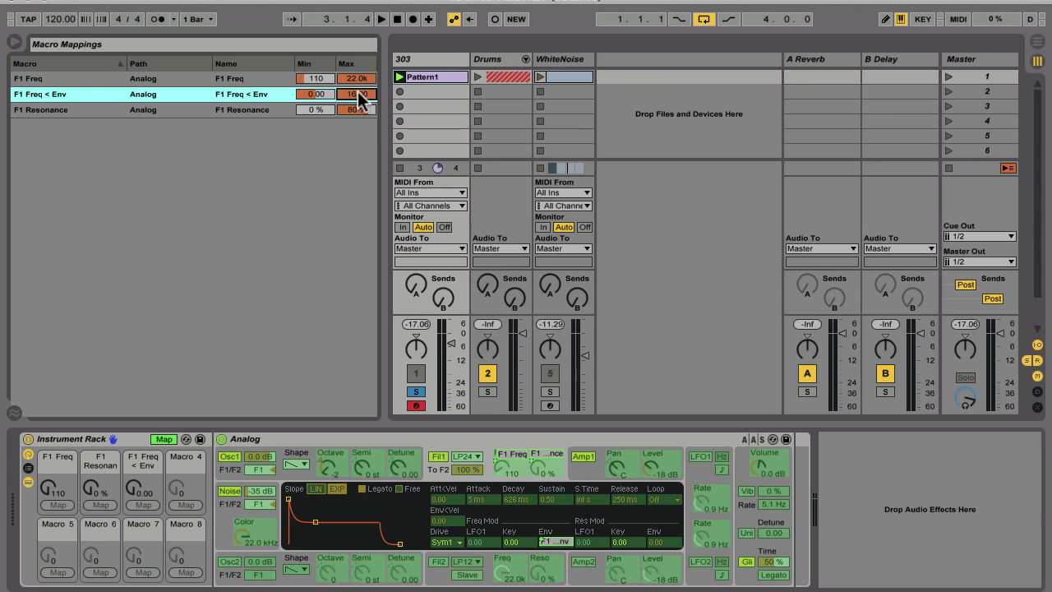
pyautogui.write('10')
pyautogui.press('Return')
pyautogui.click(303, 141)
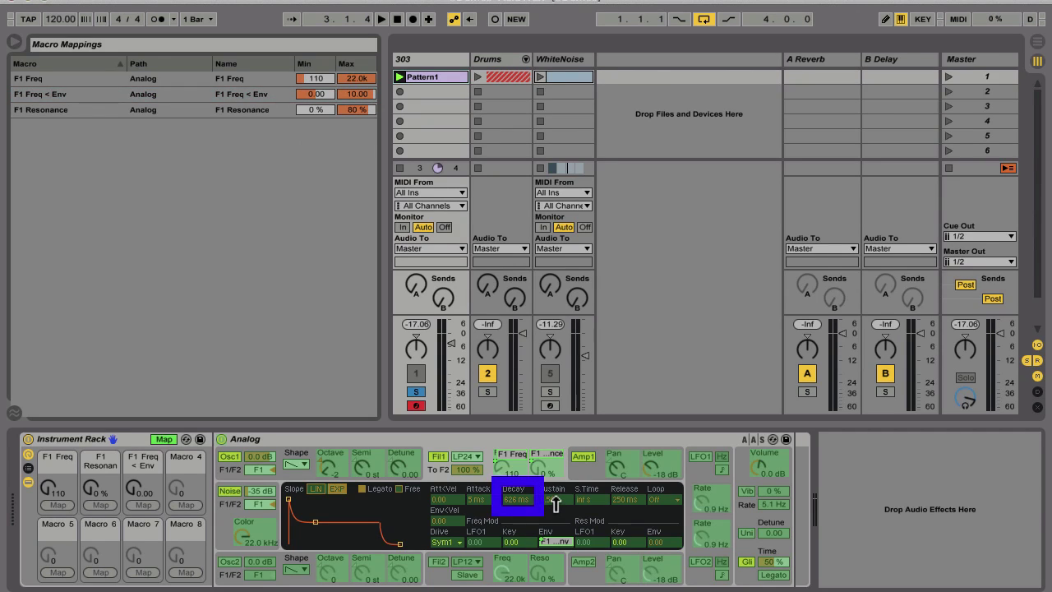
# Map filter envelope decay to Macro 4 (min 10 ms) and glide time to Macro 5 (min 10 %).
pyautogui.rightClick(516, 499)
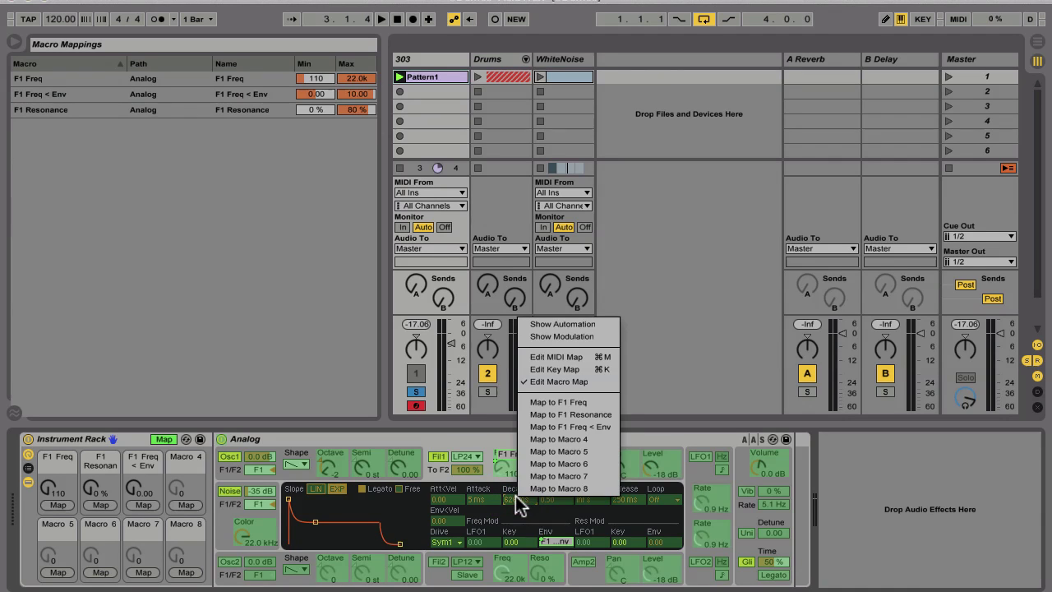
pyautogui.click(538, 437)
pyautogui.click(314, 123)
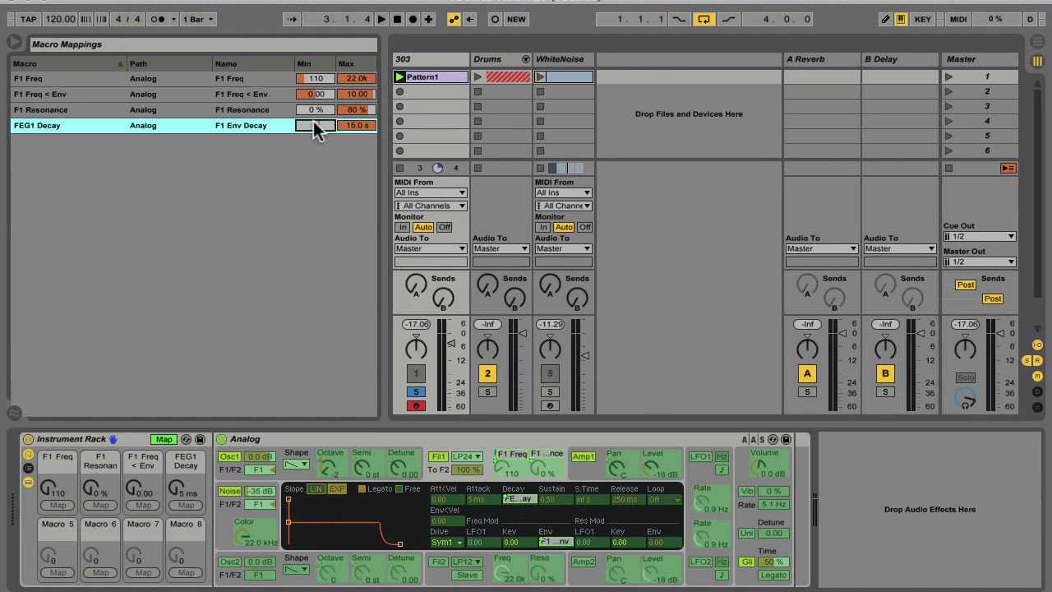
pyautogui.write('0 ms')
pyautogui.press('Return')
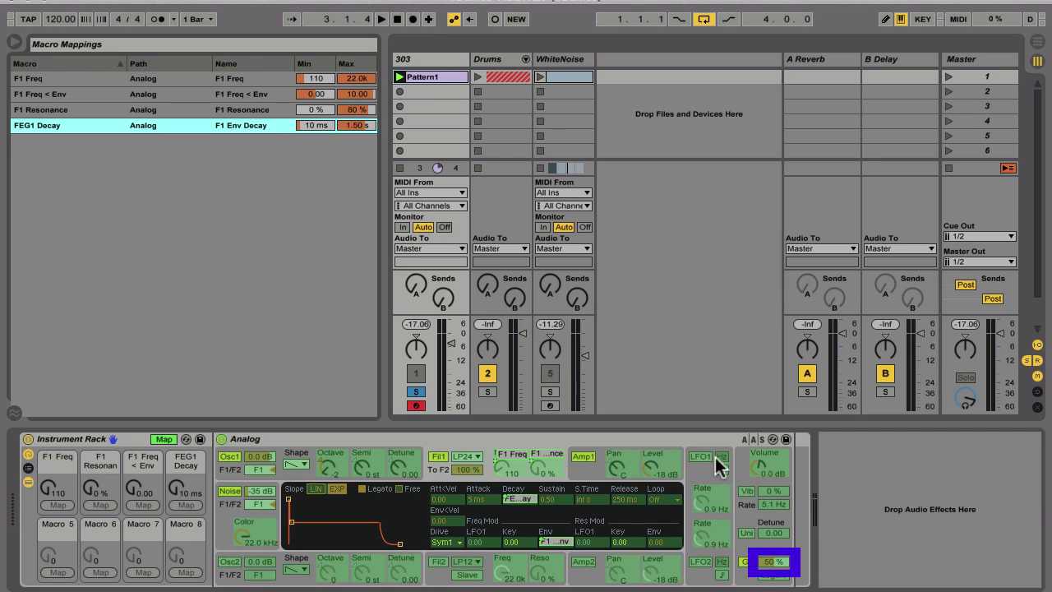
pyautogui.rightClick(771, 562)
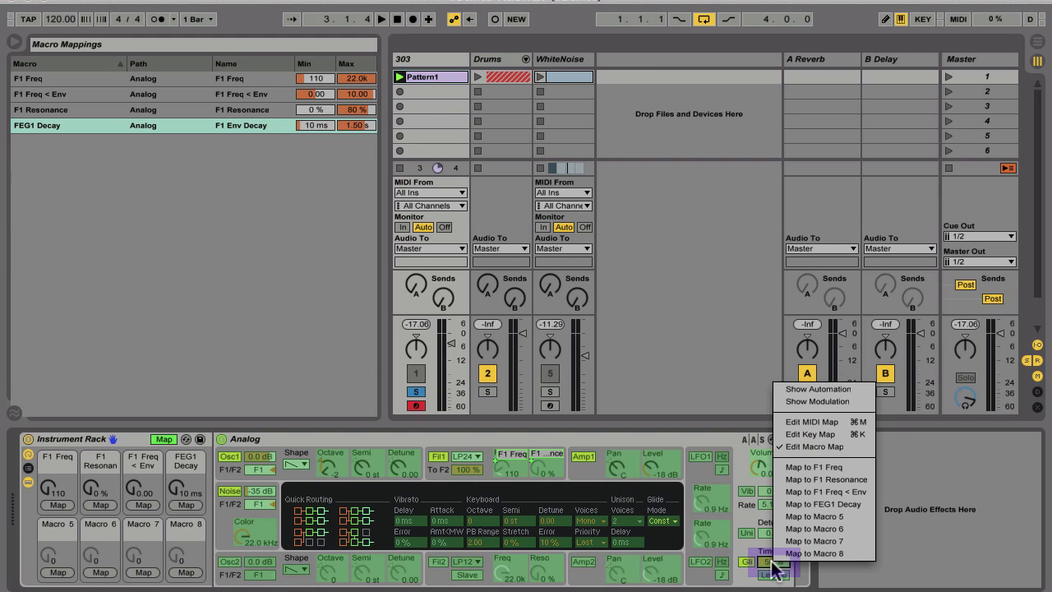
pyautogui.click(801, 516)
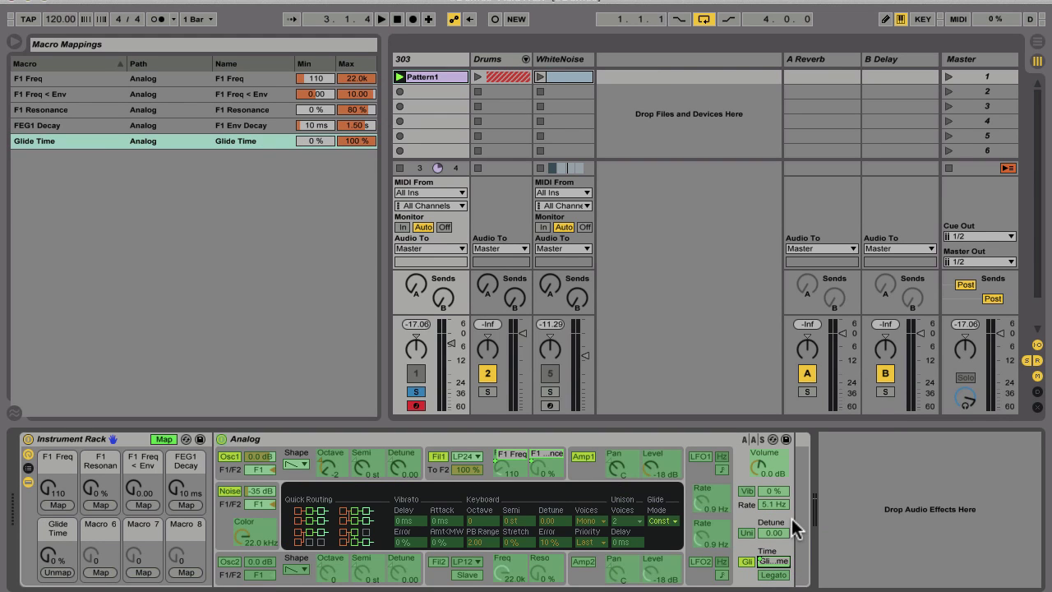
pyautogui.click(312, 141)
pyautogui.write('10')
pyautogui.press('Tab')
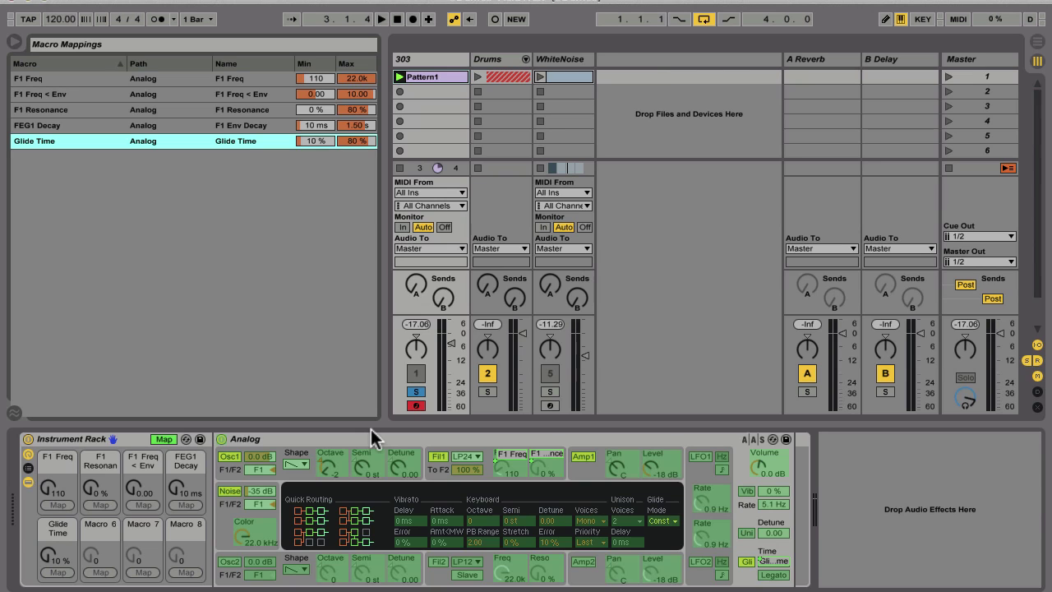
# Map both amp envelope velocity amount and synth Volume to Macro 6.
pyautogui.click(577, 471)
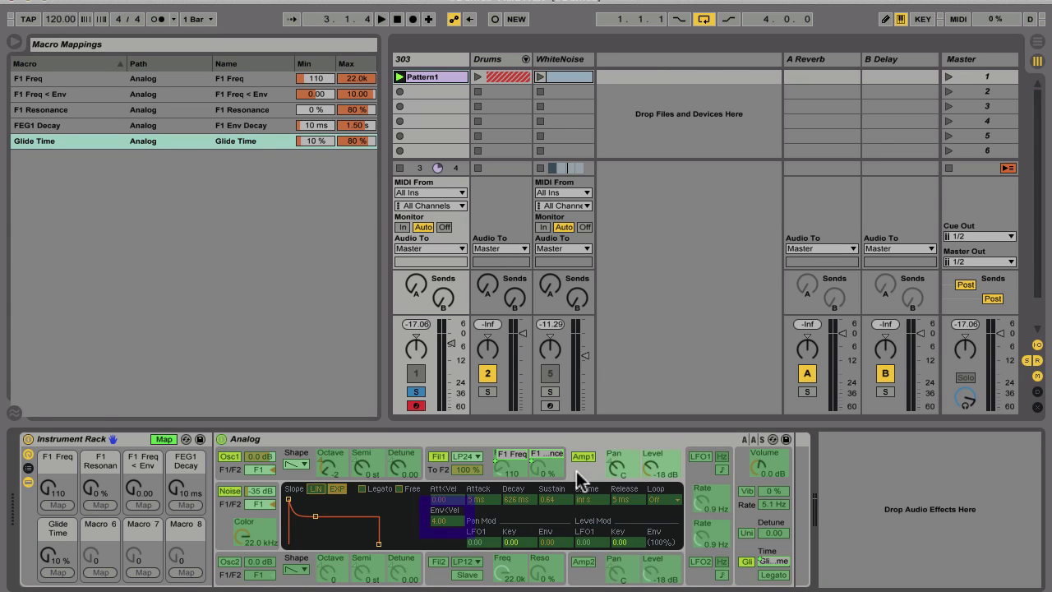
pyautogui.click(452, 521)
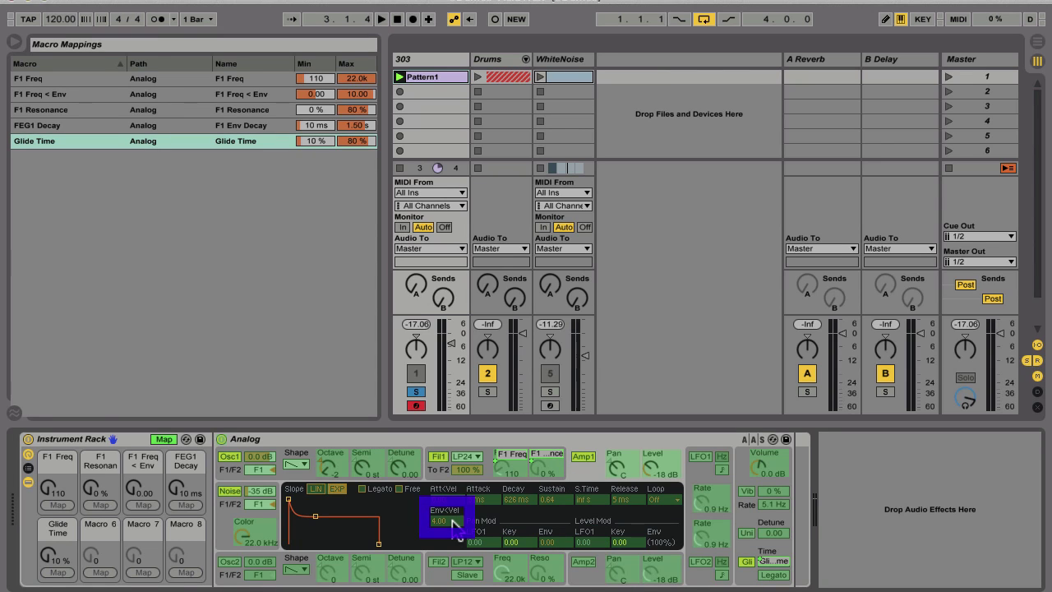
pyautogui.rightClick(452, 520)
pyautogui.click(479, 498)
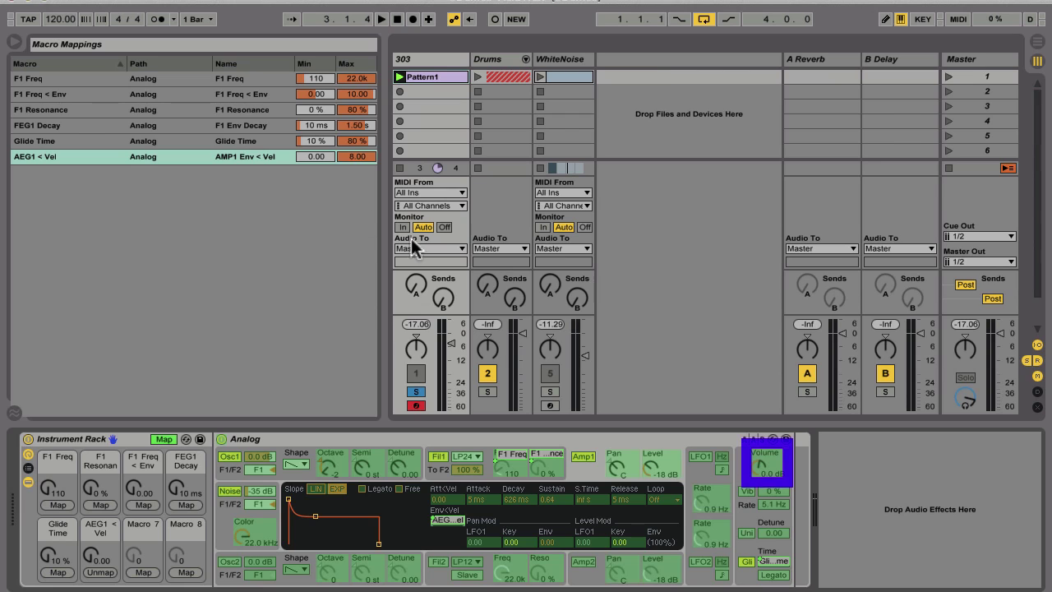
pyautogui.rightClick(760, 468)
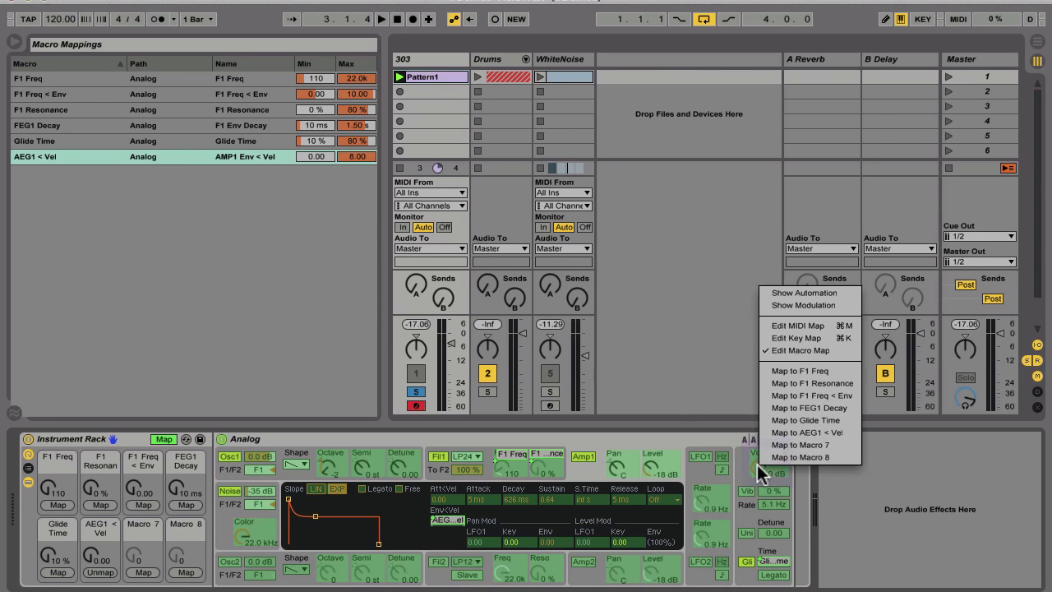
pyautogui.click(767, 434)
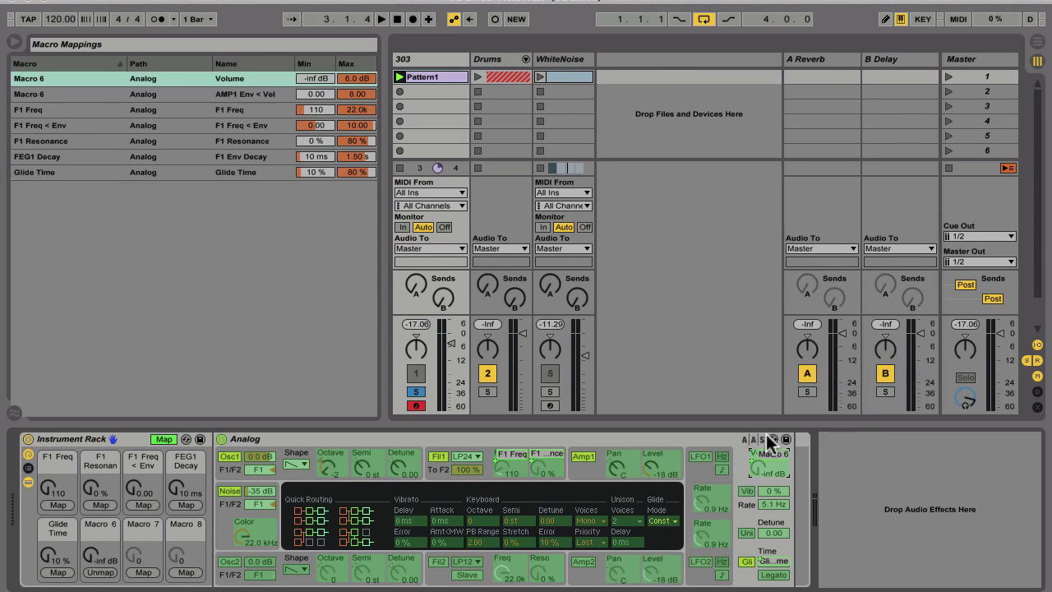
# Set the Volume mapping range on Macro 6 from 2.0 dB to -8.0 dB.
pyautogui.click(316, 77)
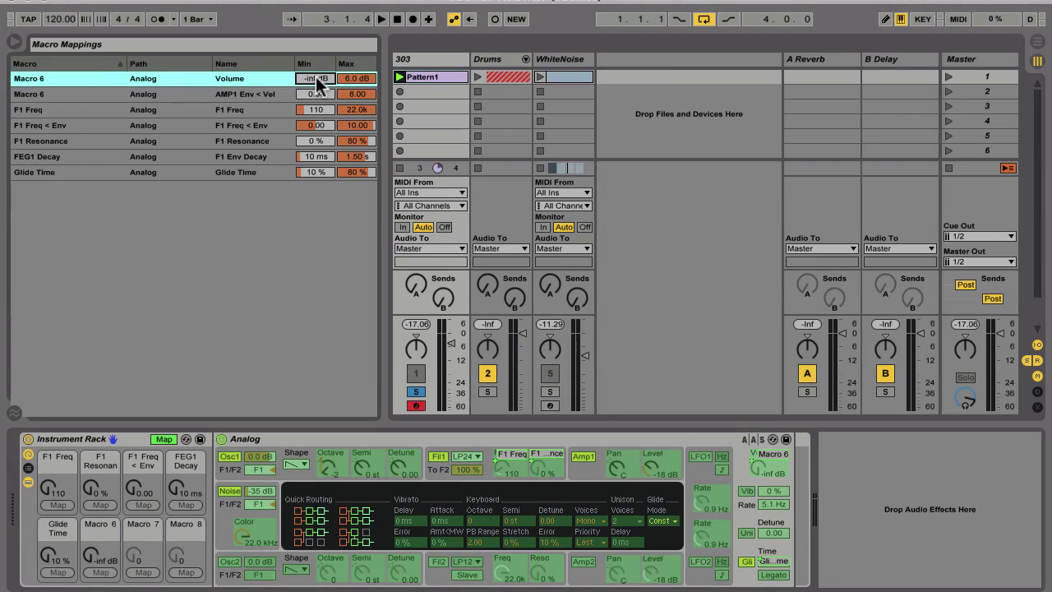
pyautogui.write('2')
pyautogui.press('Return')
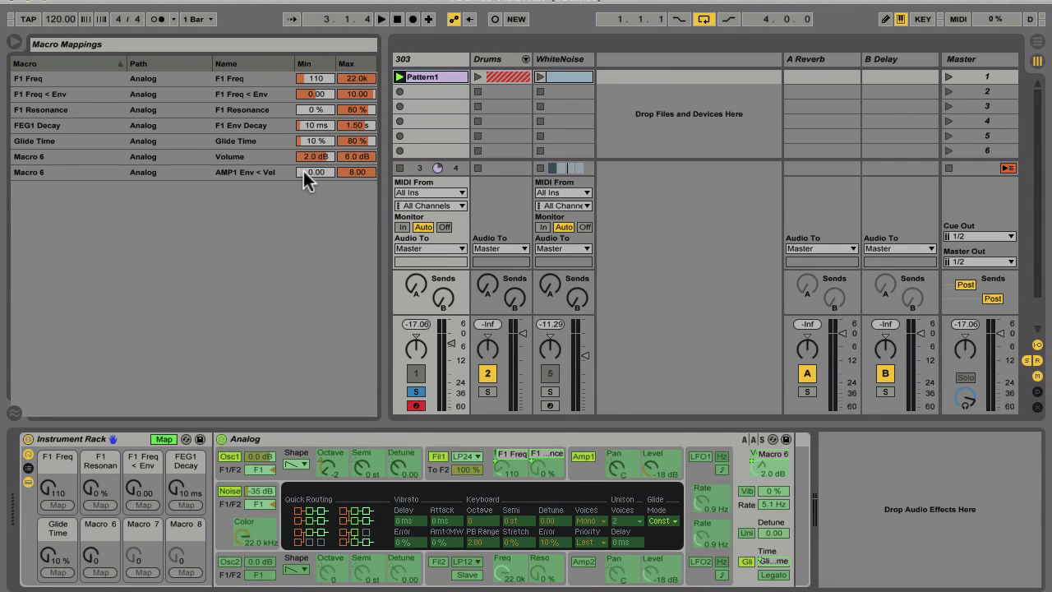
pyautogui.click(348, 157)
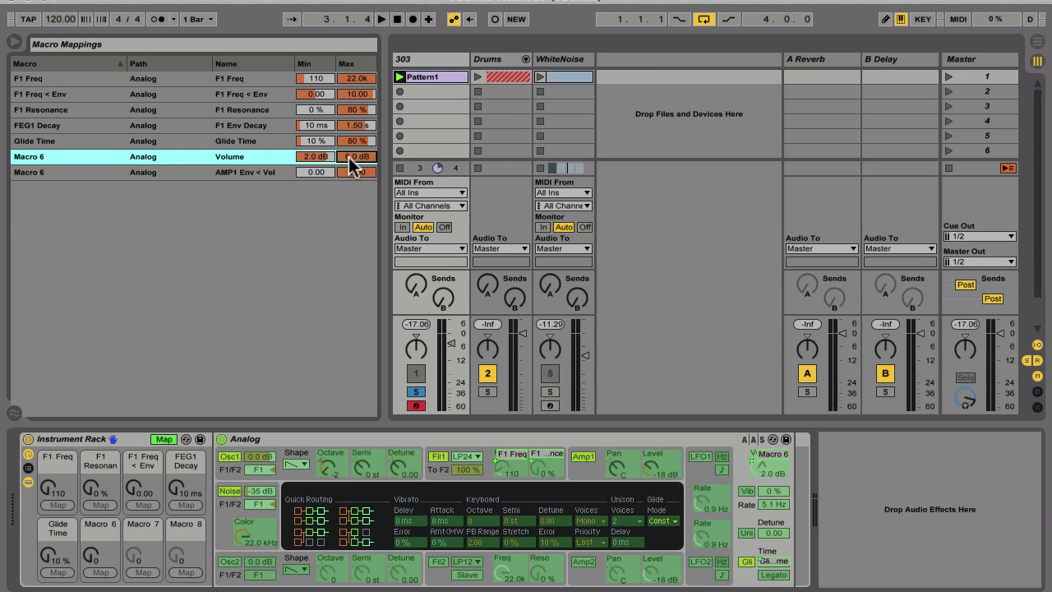
pyautogui.write('-8')
pyautogui.press('Return')
# Open the cutoff macro fully to 22.0k and turn up Macro 6 while playing, then stop.
pyautogui.moveTo(49, 487); pyautogui.dragTo(49, 415)
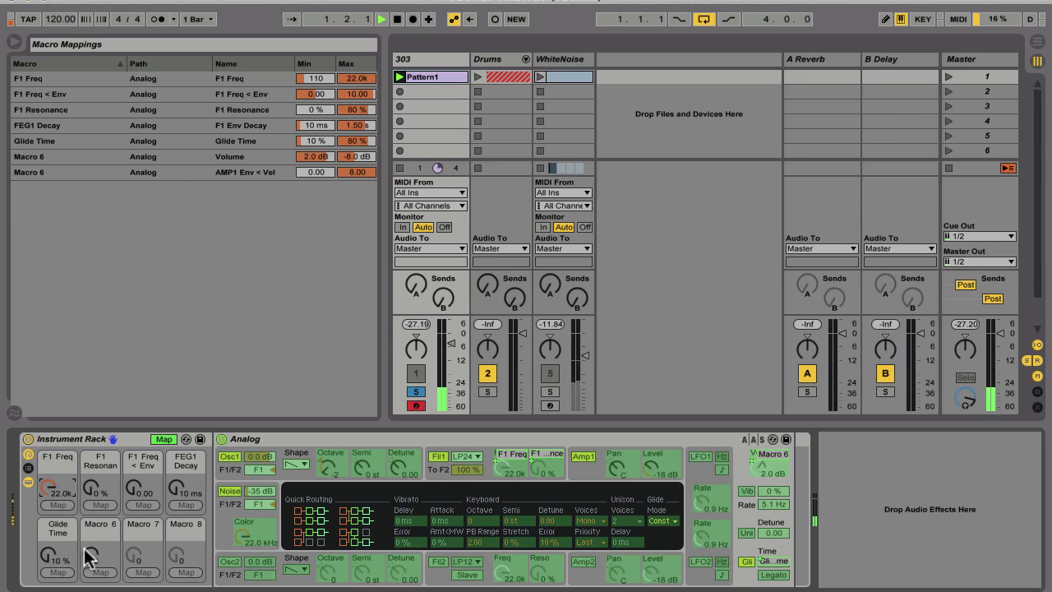
pyautogui.moveTo(89, 557); pyautogui.dragTo(89, 477)
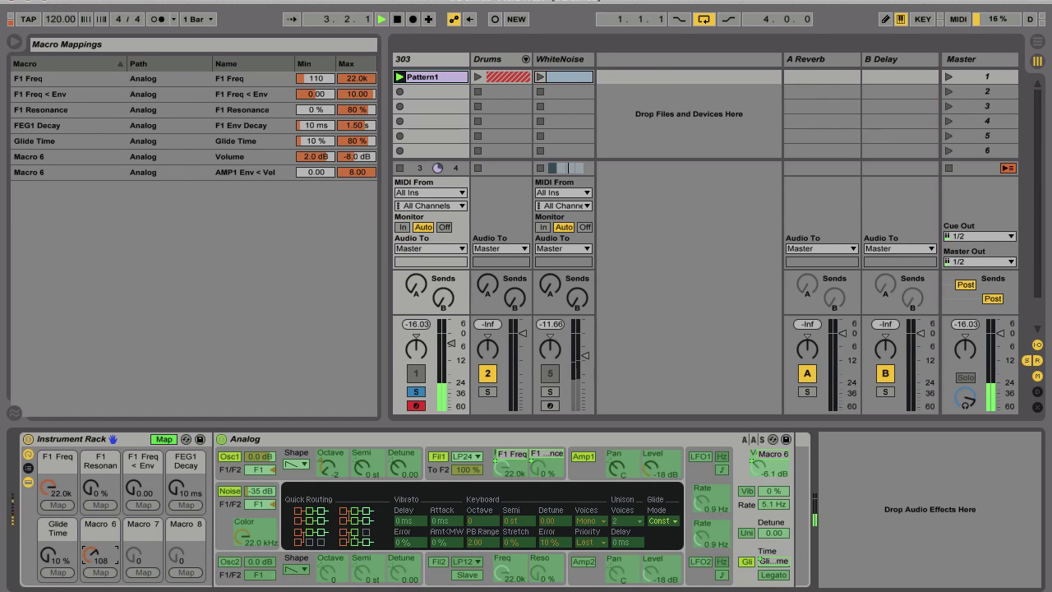
pyautogui.press('space')
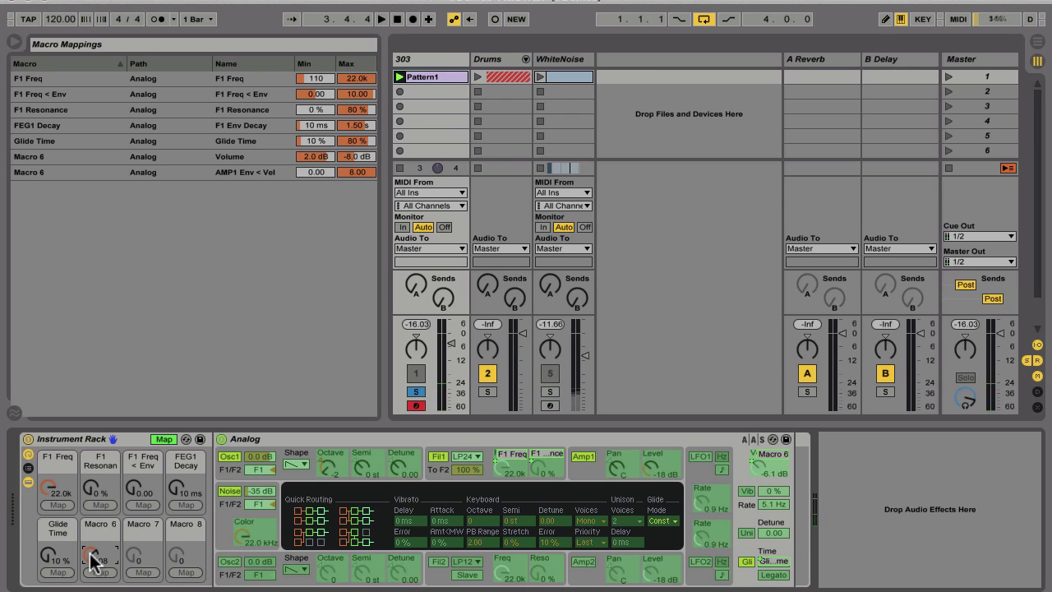
# Add a Saturator from Audio Effects right after the Analog synth.
pyautogui.click(163, 439)
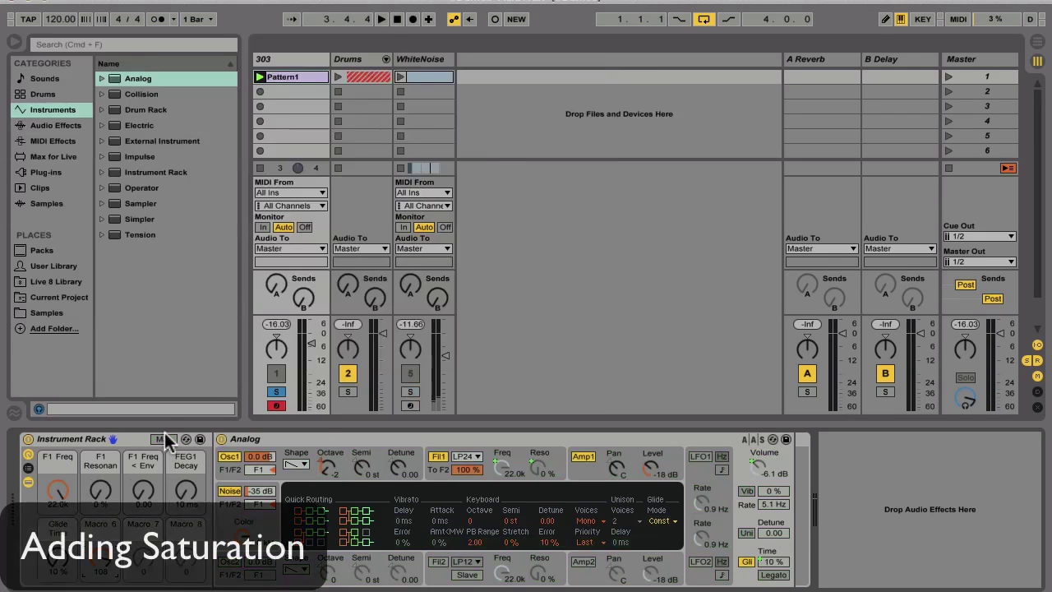
pyautogui.click(62, 125)
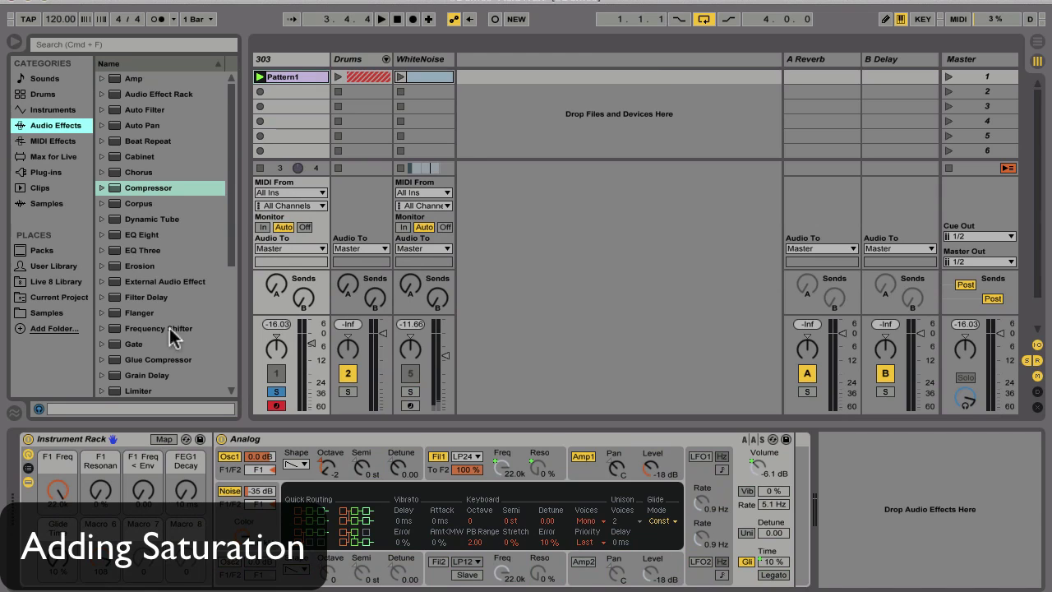
pyautogui.click(231, 308)
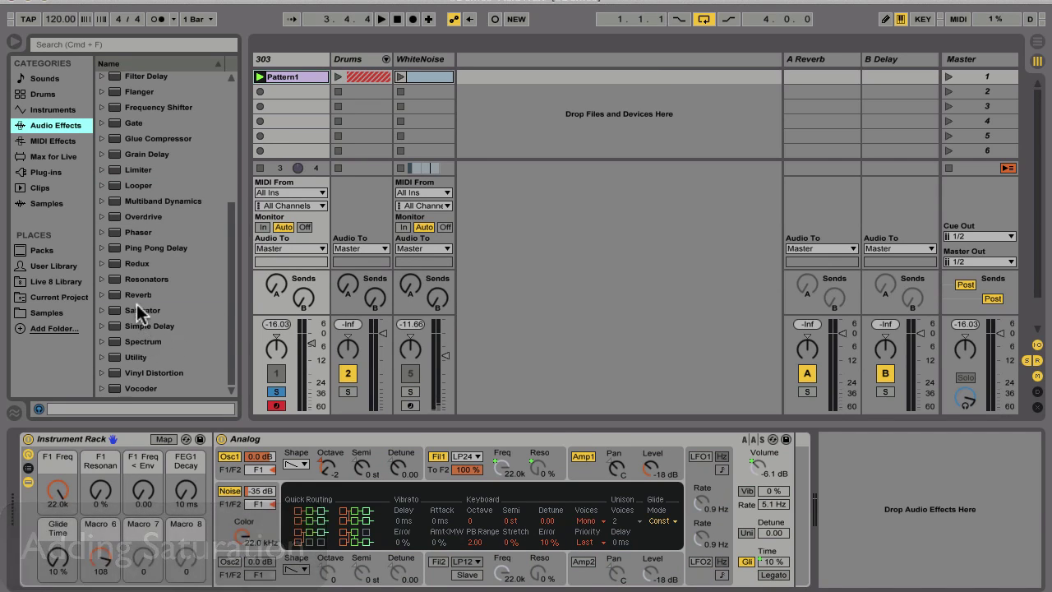
pyautogui.moveTo(137, 309); pyautogui.dragTo(760, 477)
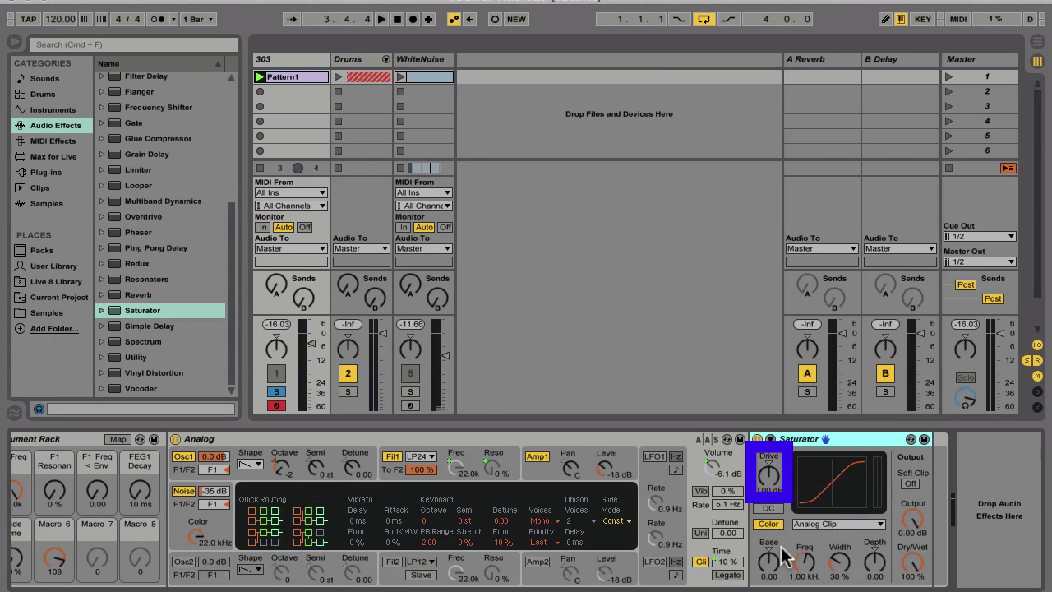
# Map the Saturator's Drive to Macro 7 with a range of 0 to 10 dB.
pyautogui.rightClick(768, 475)
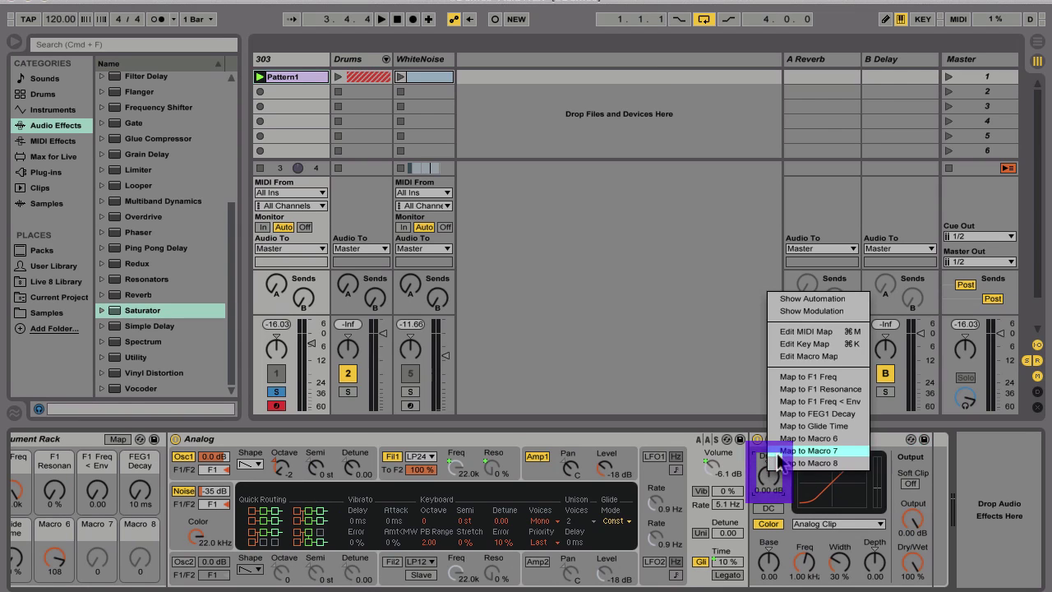
pyautogui.click(778, 451)
pyautogui.click(119, 439)
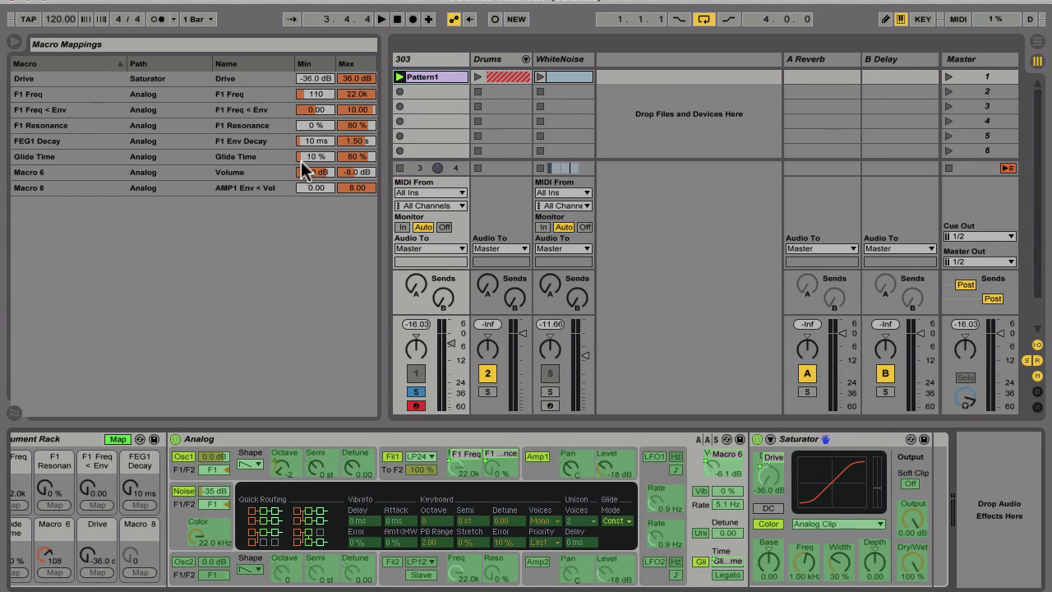
pyautogui.click(319, 78)
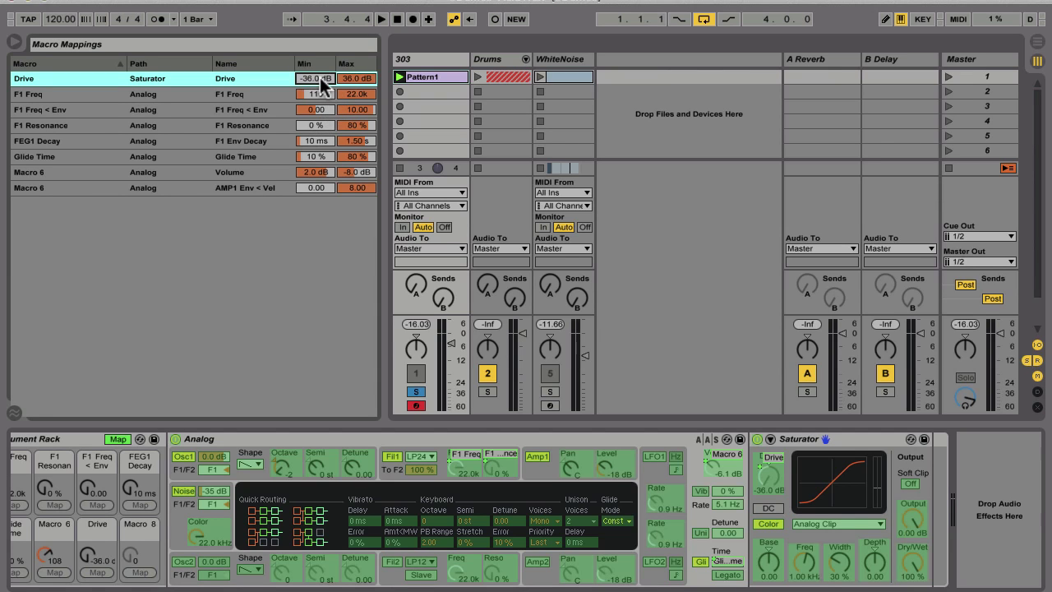
pyautogui.moveTo(319, 78); pyautogui.dragTo(320, 80)
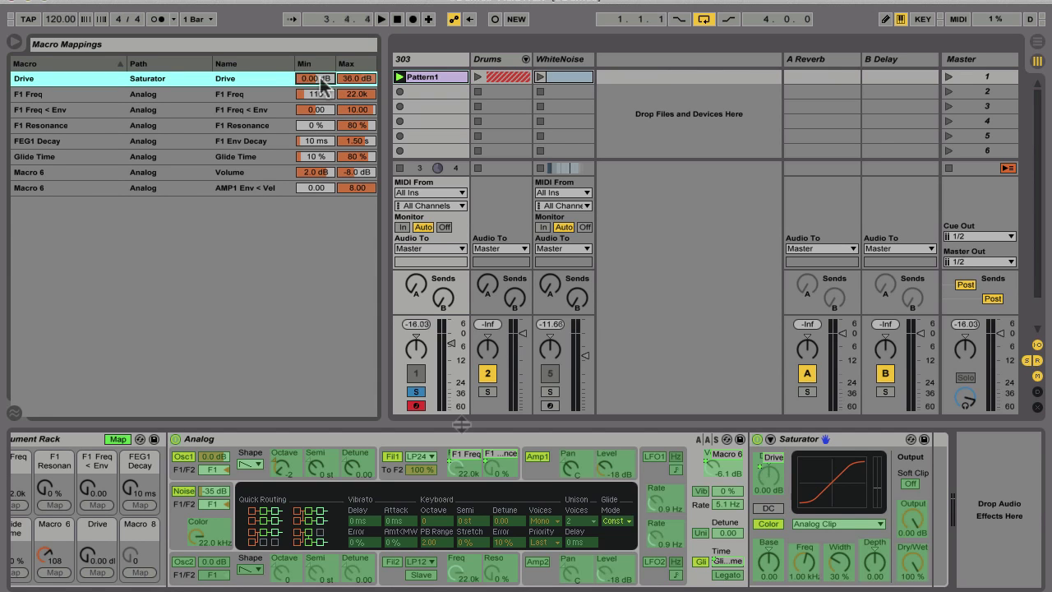
pyautogui.click(118, 439)
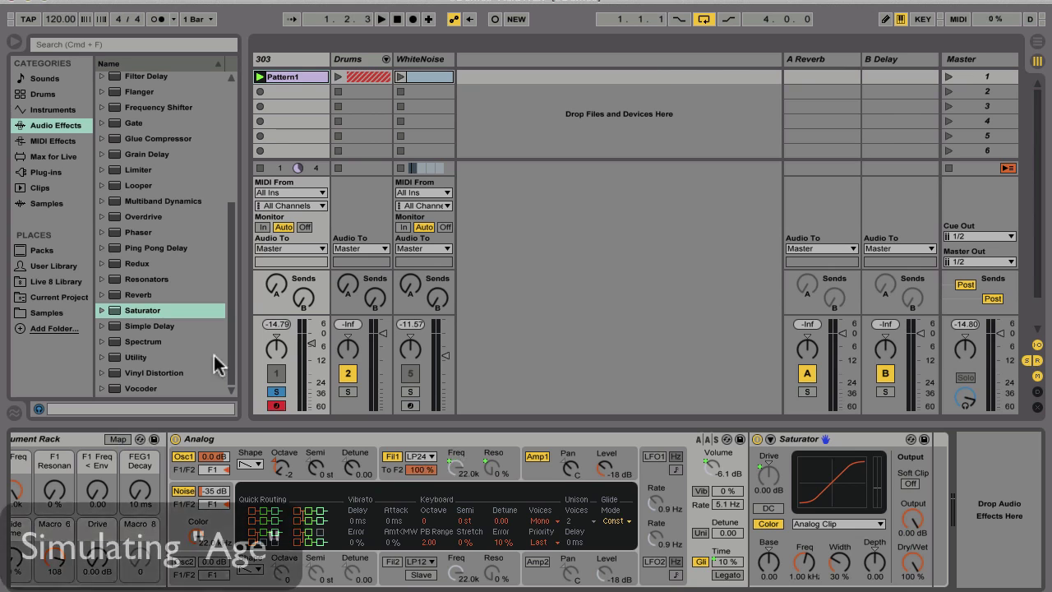
# Add Redux after the Saturator and switch its Bit Reduction on.
pyautogui.moveTo(134, 263); pyautogui.dragTo(955, 581)
pyautogui.click(989, 480)
pyautogui.click(953, 492)
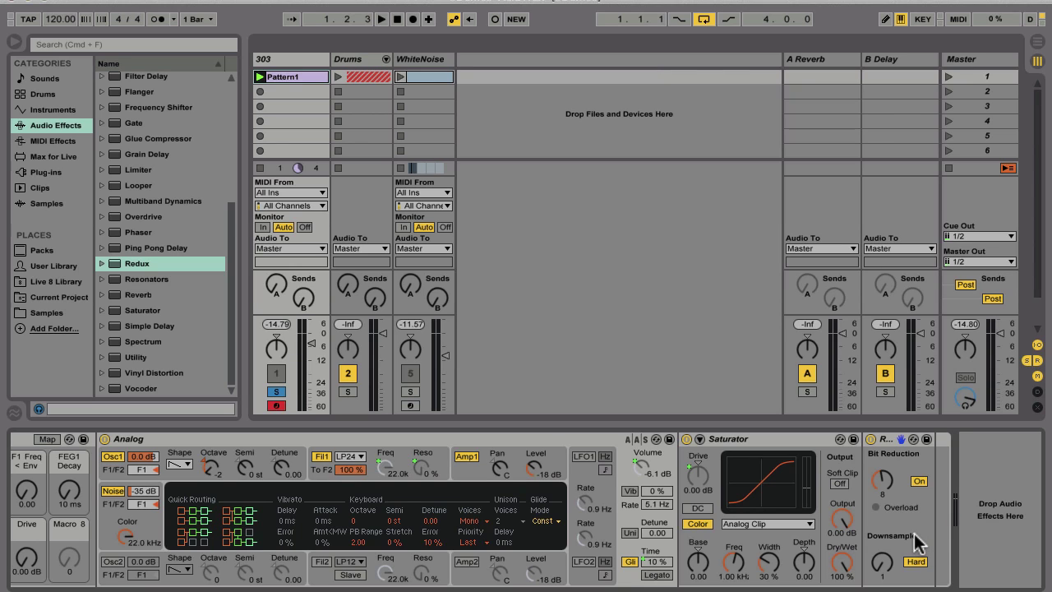
# Group Redux into an Audio Effect Rack and show its chain list.
pyautogui.click(896, 442)
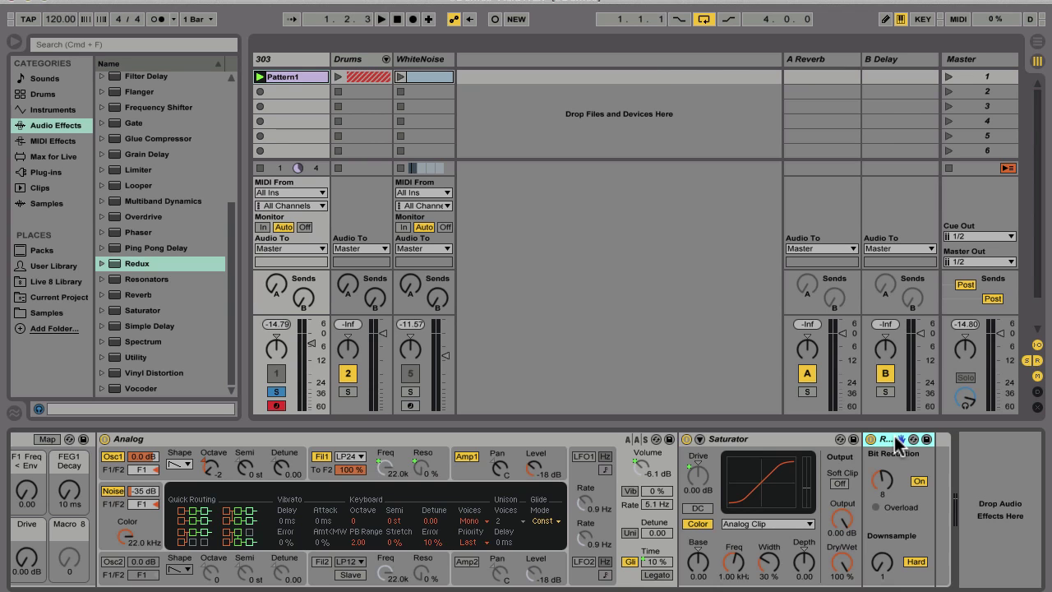
pyautogui.rightClick(897, 444)
pyautogui.click(798, 531)
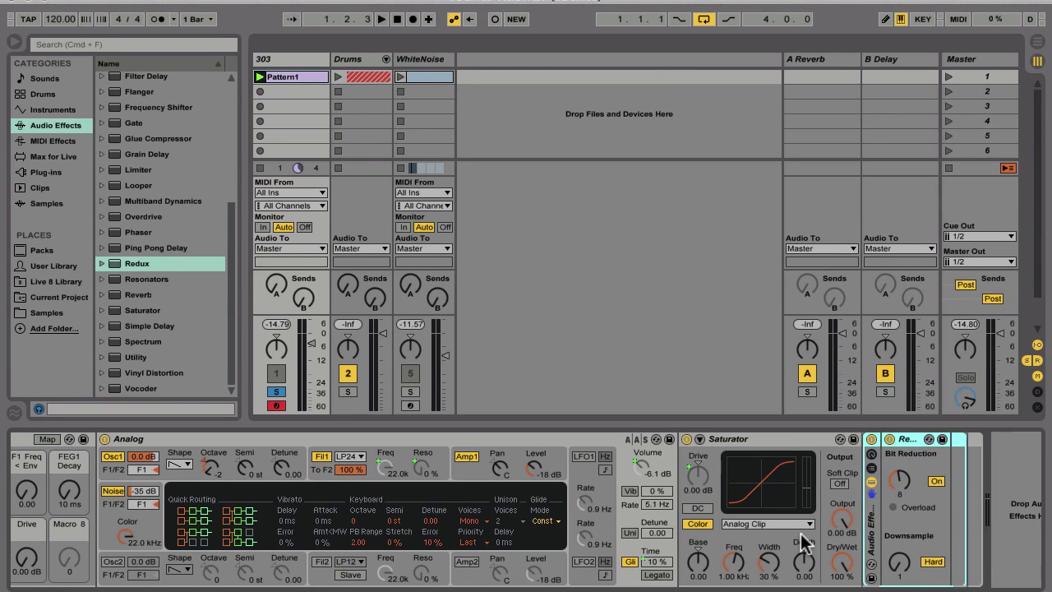
pyautogui.click(871, 467)
# Create a second, empty bypass chain in the Redux rack, then select the first Redux chain.
pyautogui.rightClick(912, 478)
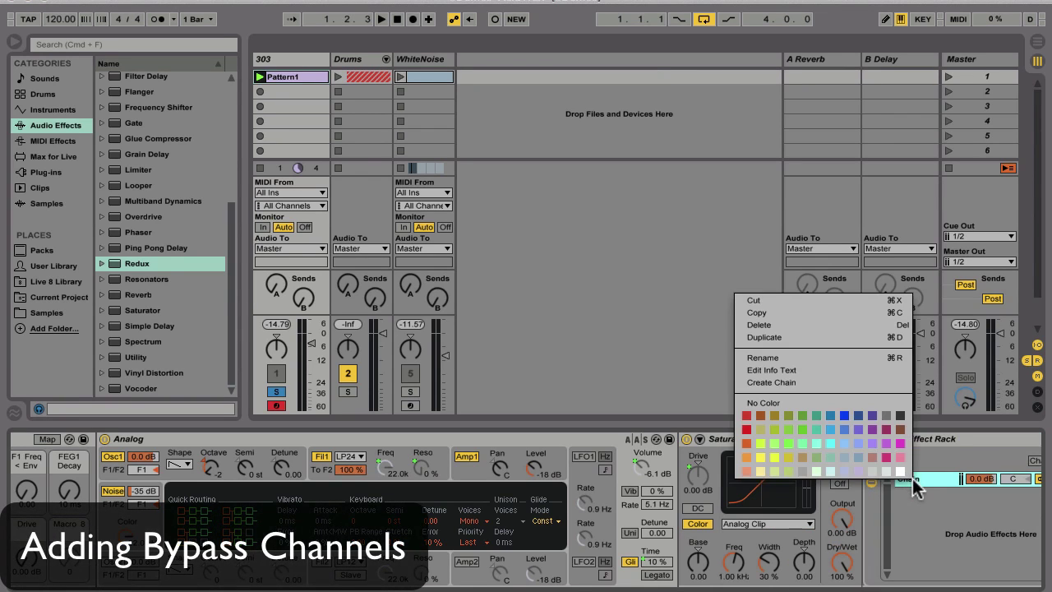
pyautogui.click(828, 380)
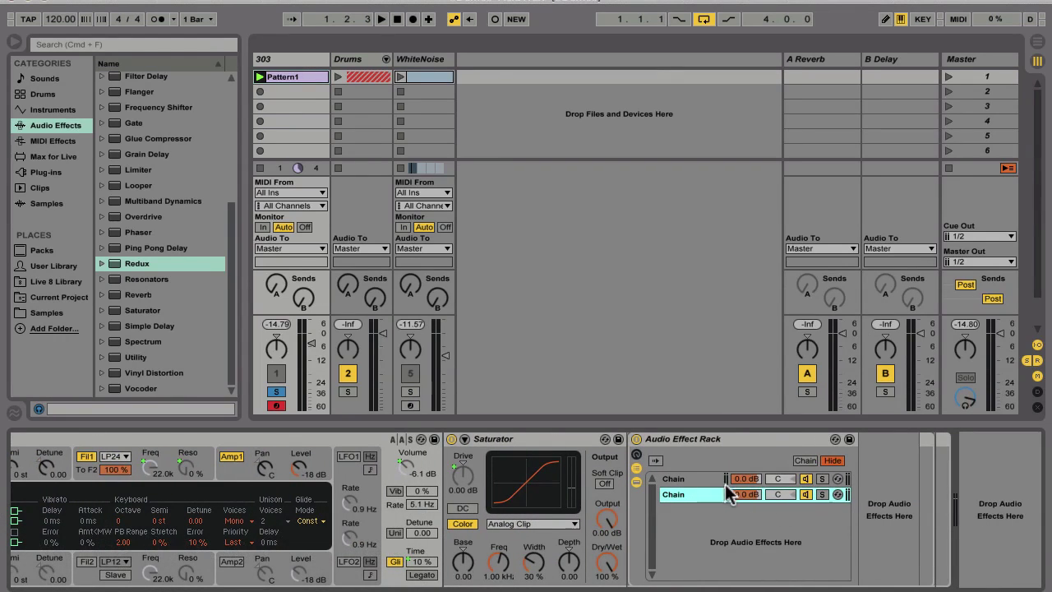
pyautogui.click(747, 482)
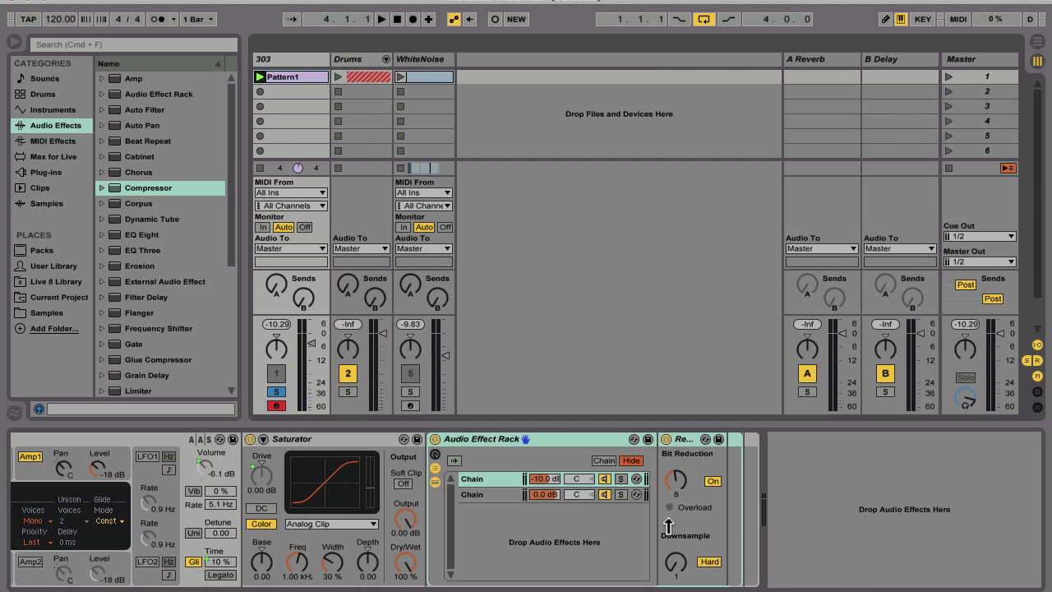
# Load a Compressor with threshold -10.1 dB, release 27.7 ms, attack 7.20 ms, and audition it.
pyautogui.click(136, 187)
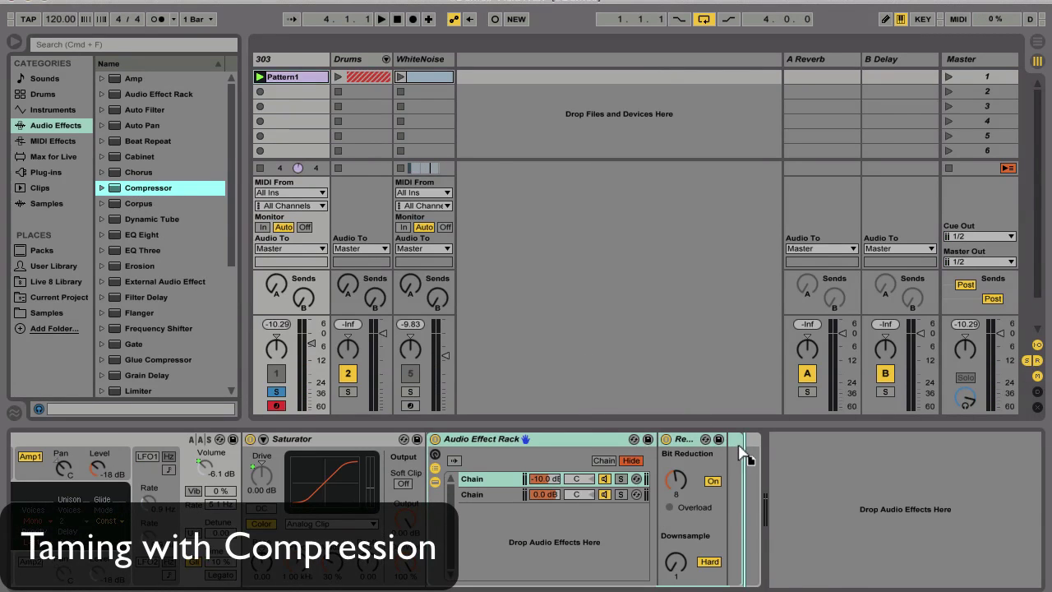
pyautogui.press('Return')
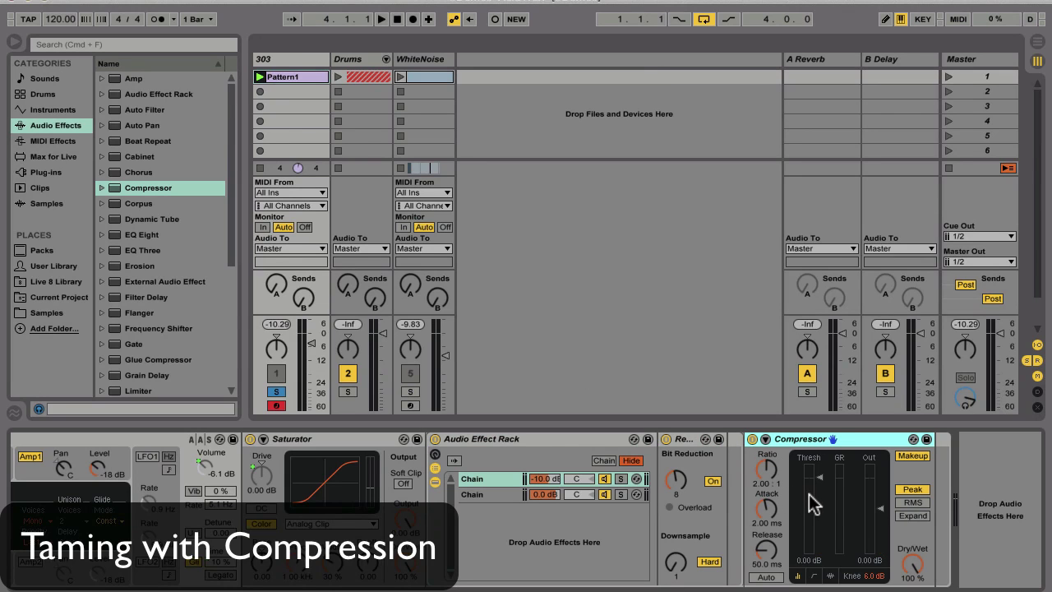
pyautogui.moveTo(820, 475); pyautogui.dragTo(817, 505)
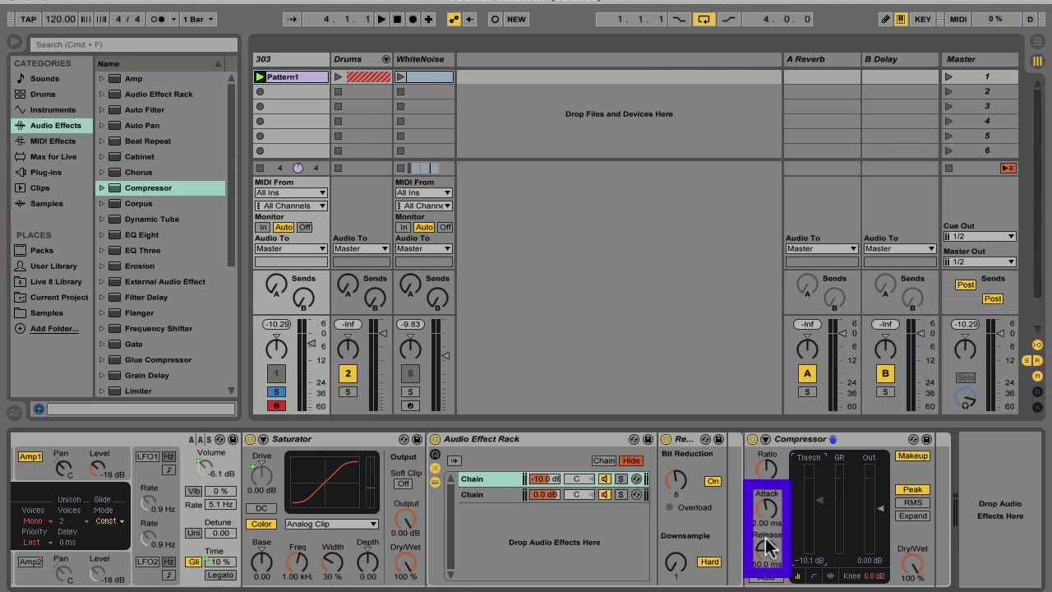
pyautogui.moveTo(764, 548); pyautogui.dragTo(768, 555)
pyautogui.moveTo(766, 510); pyautogui.dragTo(766, 493)
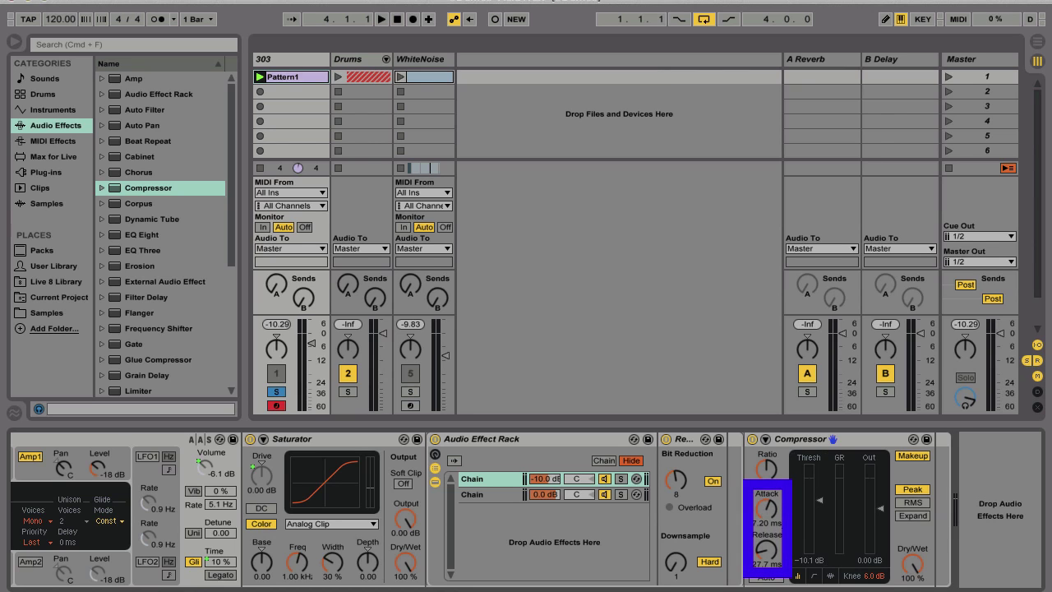
pyautogui.press('space')
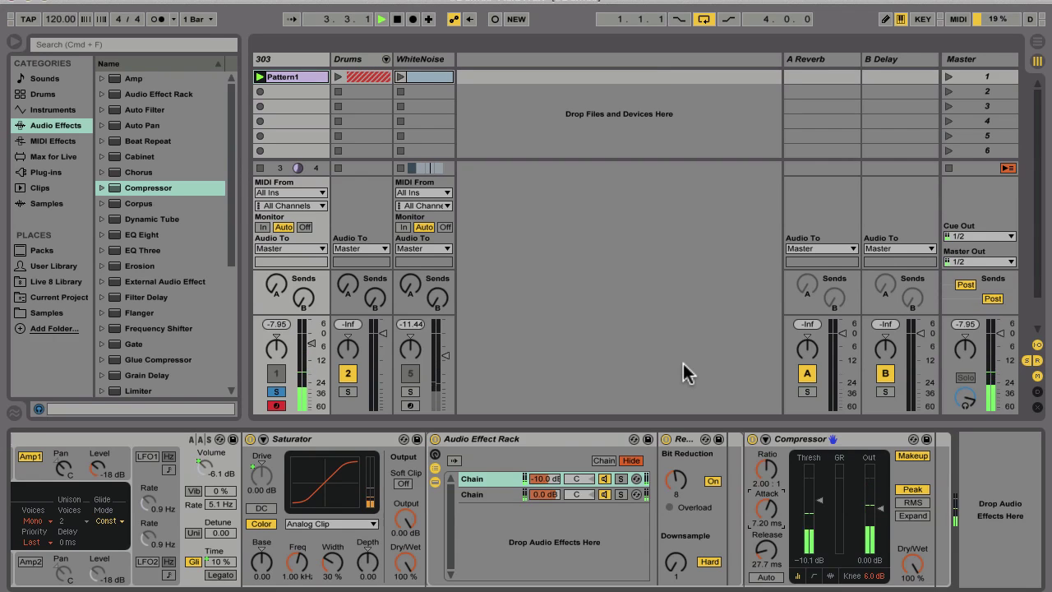
pyautogui.press('space')
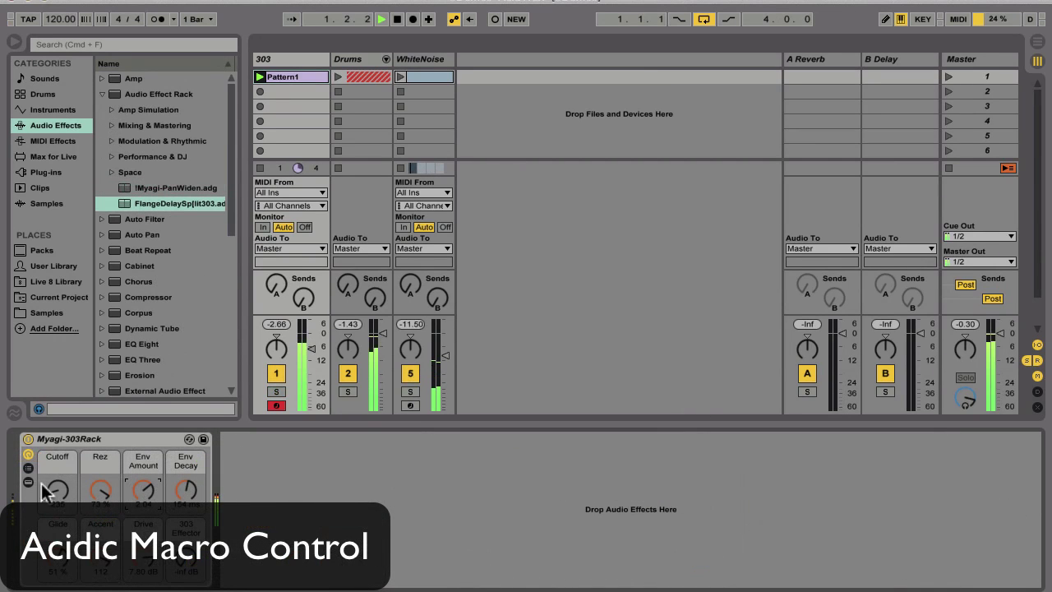
# During playback, set the Cutoff macro to 110, Env Amount to 6.75 and Env Decay to 382 ms.
pyautogui.moveTo(57, 489); pyautogui.dragTo(53, 456)
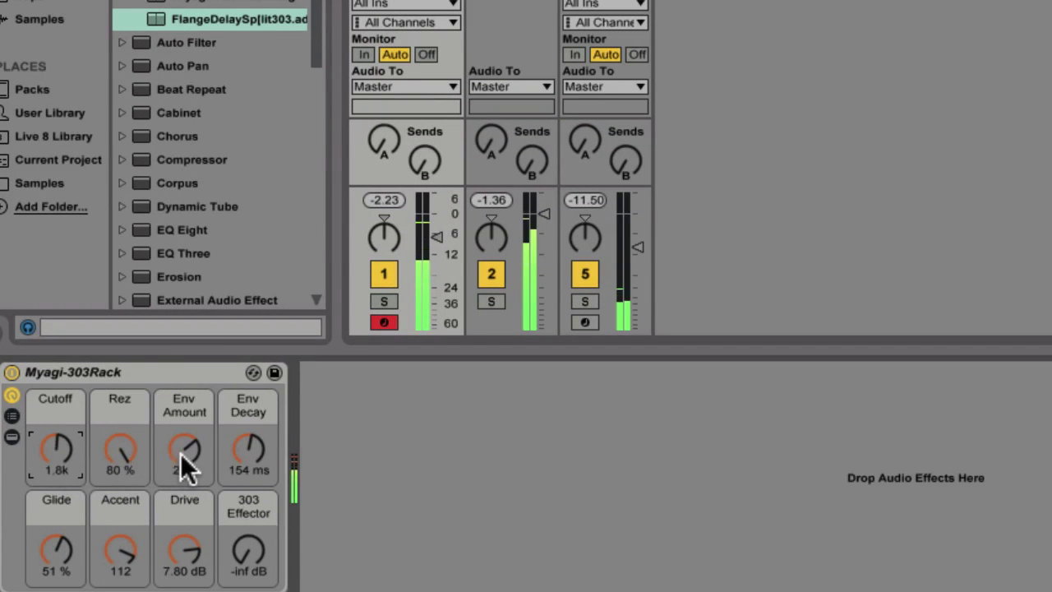
pyautogui.moveTo(170, 462); pyautogui.dragTo(184, 440)
pyautogui.moveTo(247, 451); pyautogui.dragTo(247, 464)
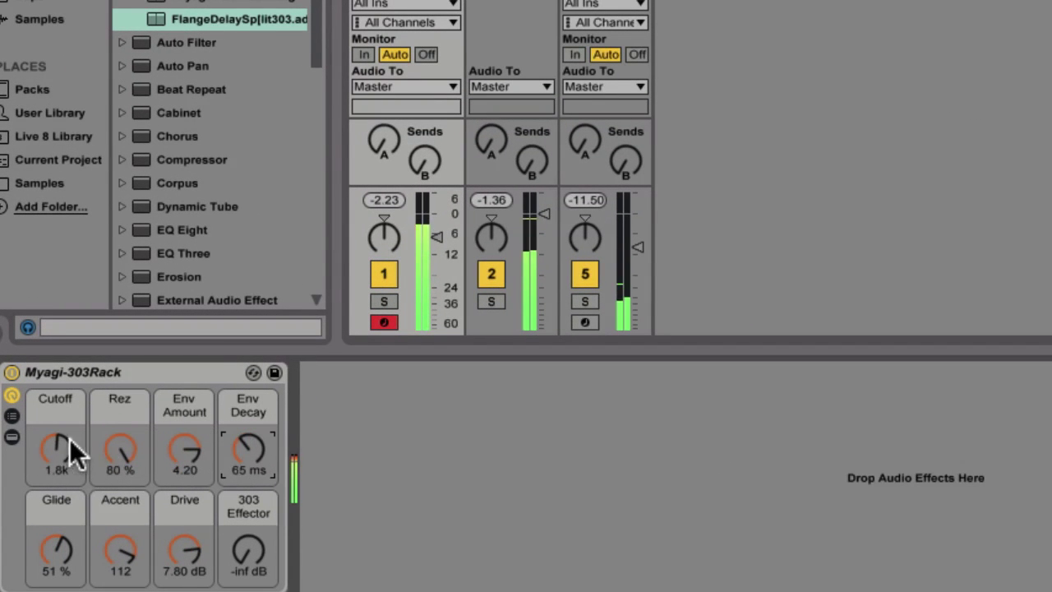
pyautogui.moveTo(248, 450); pyautogui.dragTo(184, 415)
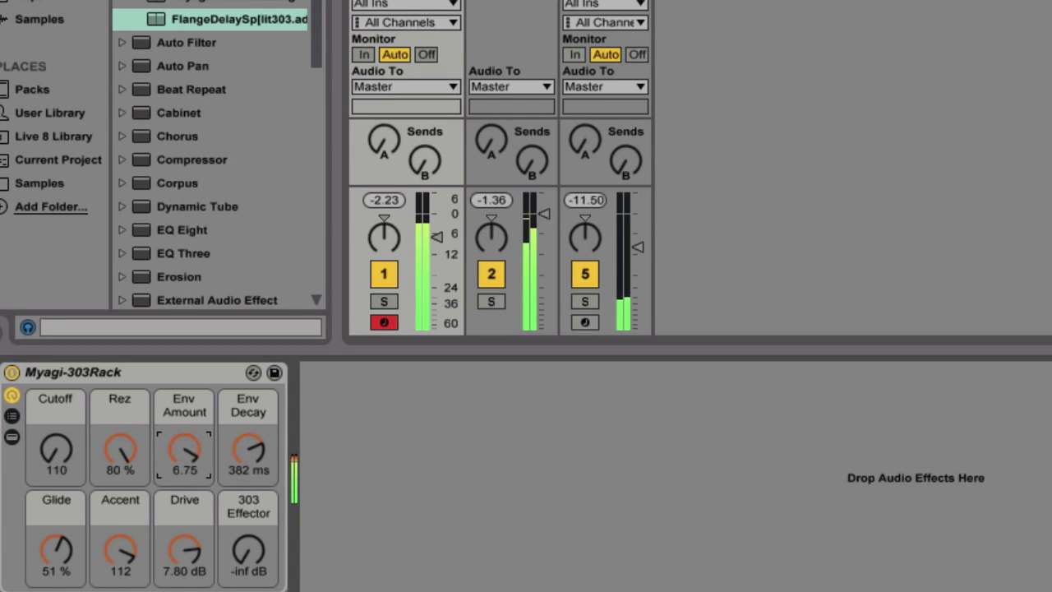
pyautogui.moveTo(46, 455)
pyautogui.mouseDown()
pyautogui.moveTo(46, 484)
pyautogui.moveTo(46, 455)
pyautogui.mouseUp()
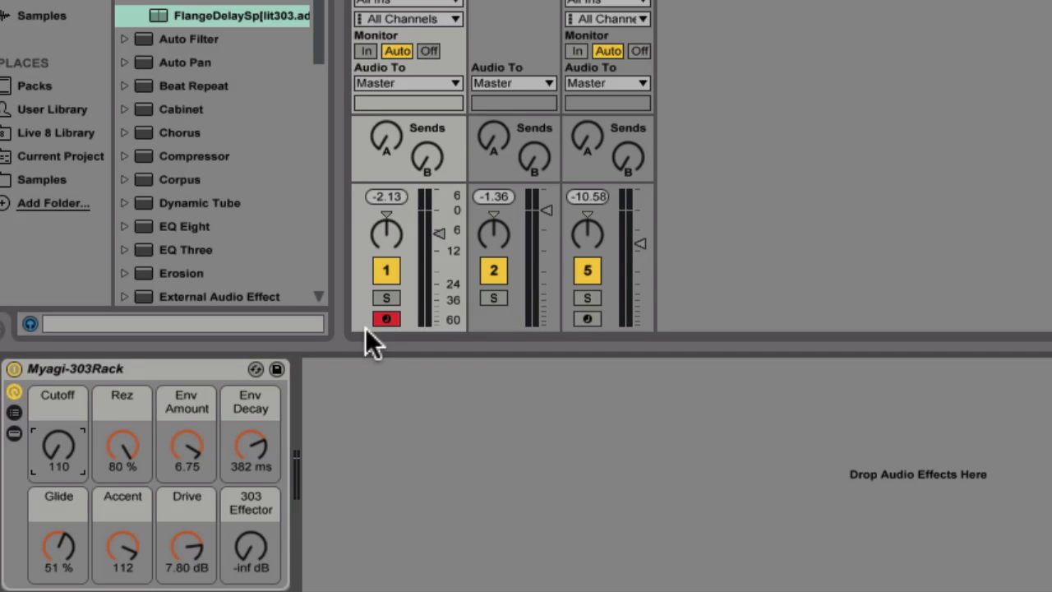
# Solo track 1, raise the 303 Effector macro to -5.021 dB, and lower the track volume slightly.
pyautogui.click(386, 299)
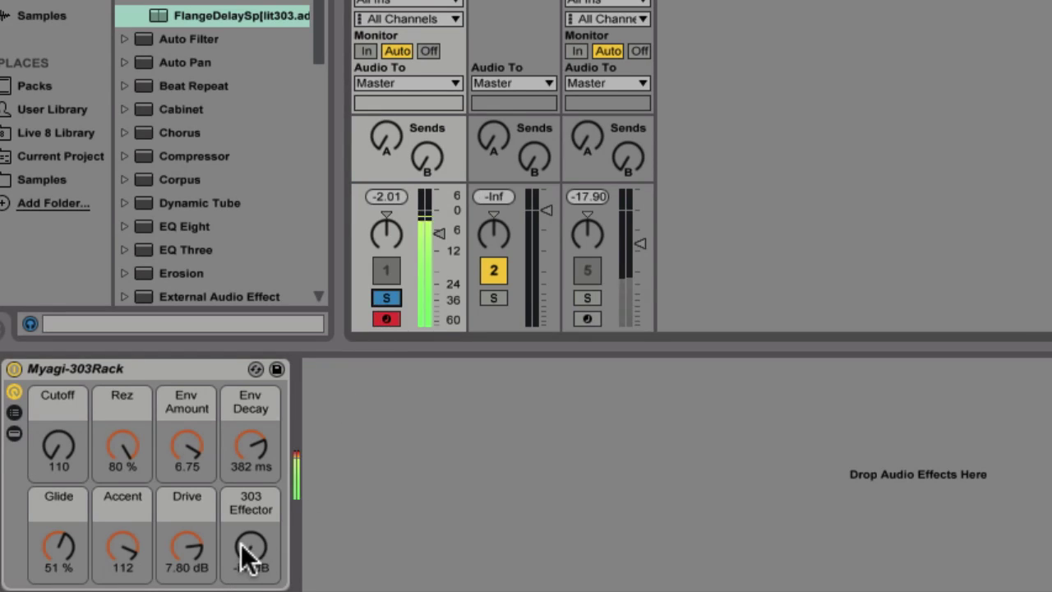
pyautogui.moveTo(241, 543); pyautogui.dragTo(241, 505)
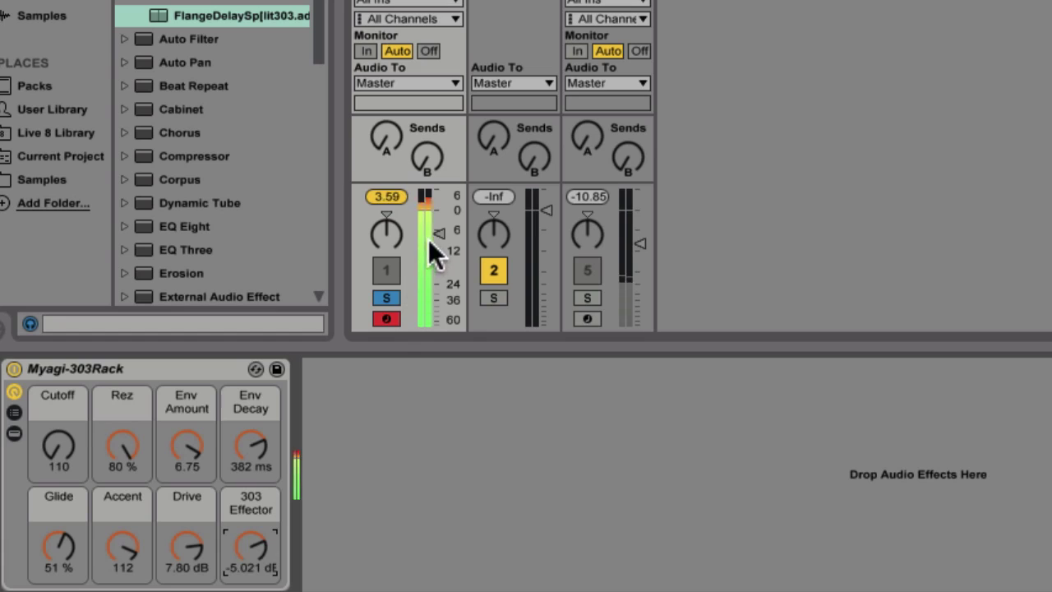
pyautogui.moveTo(436, 235); pyautogui.dragTo(434, 237)
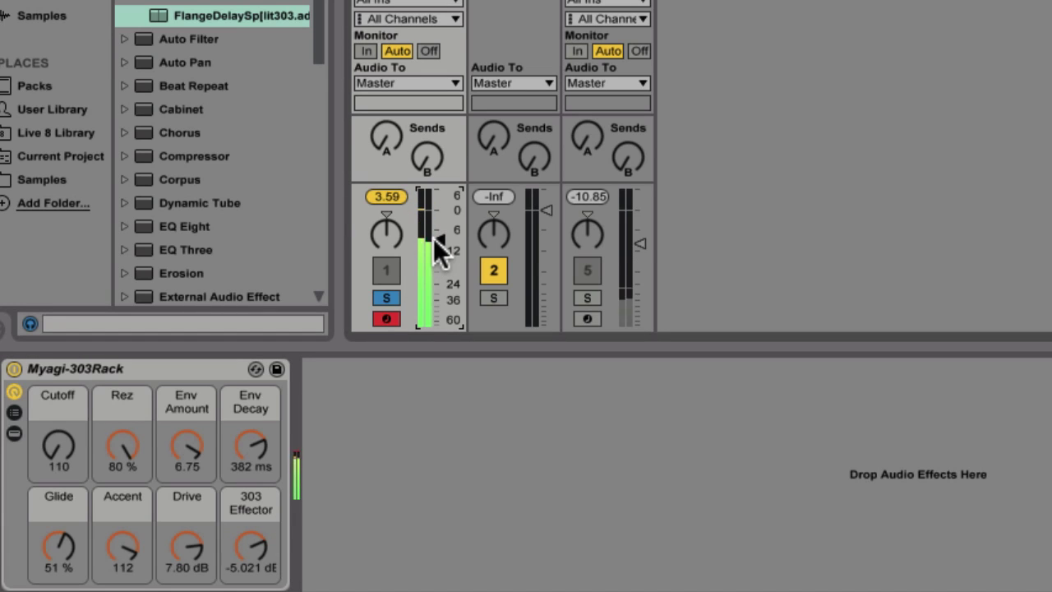